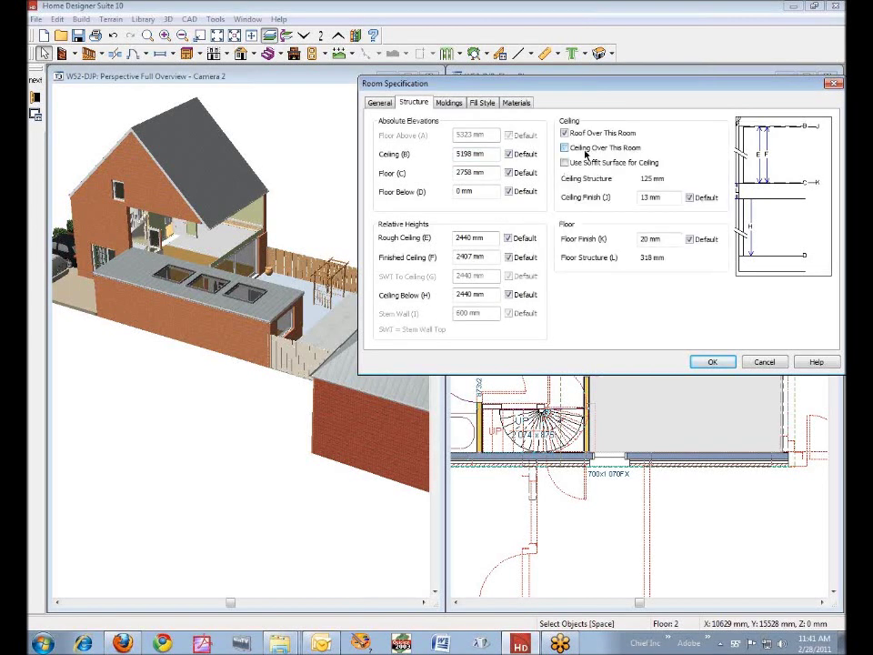
Step: Uncheck the ceiling defaults, set the Floor 2 room's rough ceiling to 12 mm, and apply
{"action": "left_click", "coordinate": [510, 238]}
{"action": "left_click", "coordinate": [511, 258]}
{"action": "left_click_drag", "start_coordinate": [496, 237], "coordinate": [376, 224]}
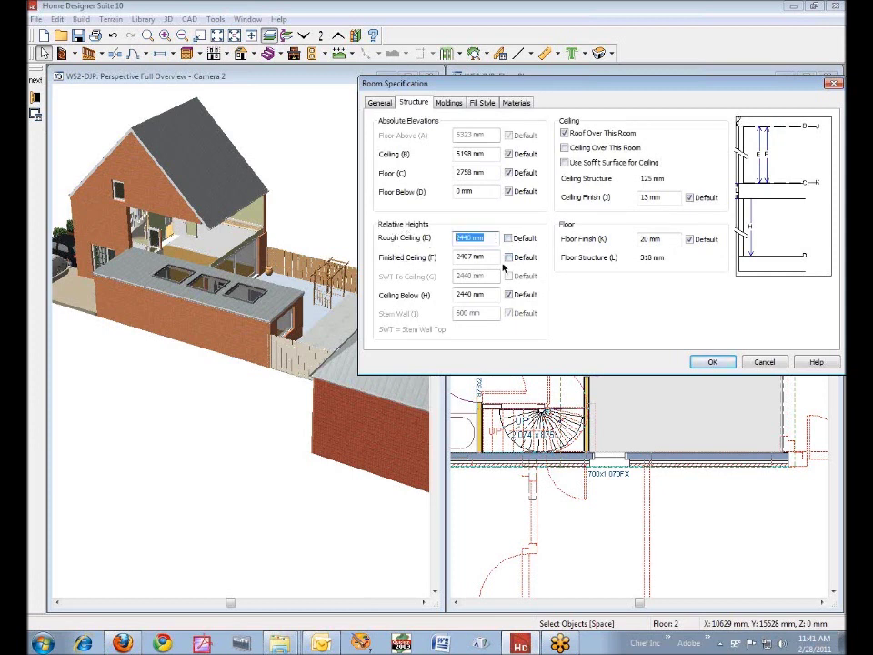
{"action": "type", "text": "12"}
{"action": "left_click", "coordinate": [492, 257]}
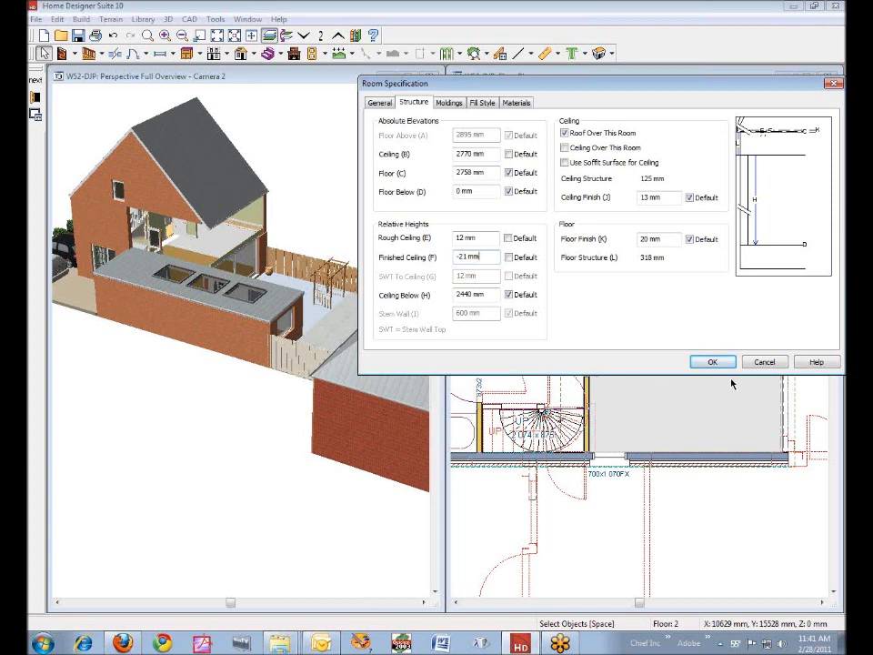
{"action": "left_click", "coordinate": [712, 361]}
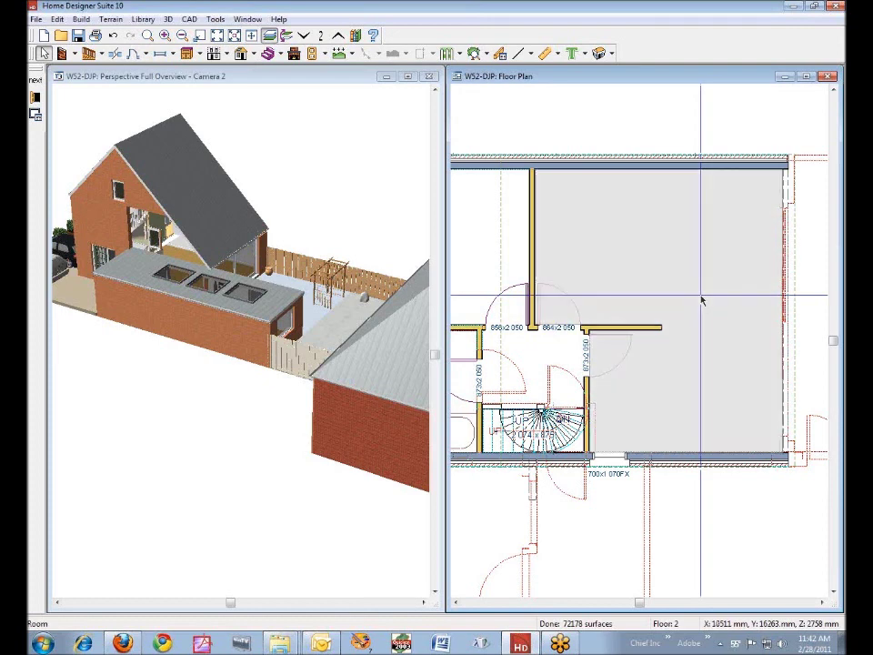
Step: Stretch the Floor 2 interior wall's right end out to the exterior wall
{"action": "left_click", "coordinate": [646, 330]}
{"action": "left_click_drag", "start_coordinate": [666, 336], "coordinate": [793, 331]}
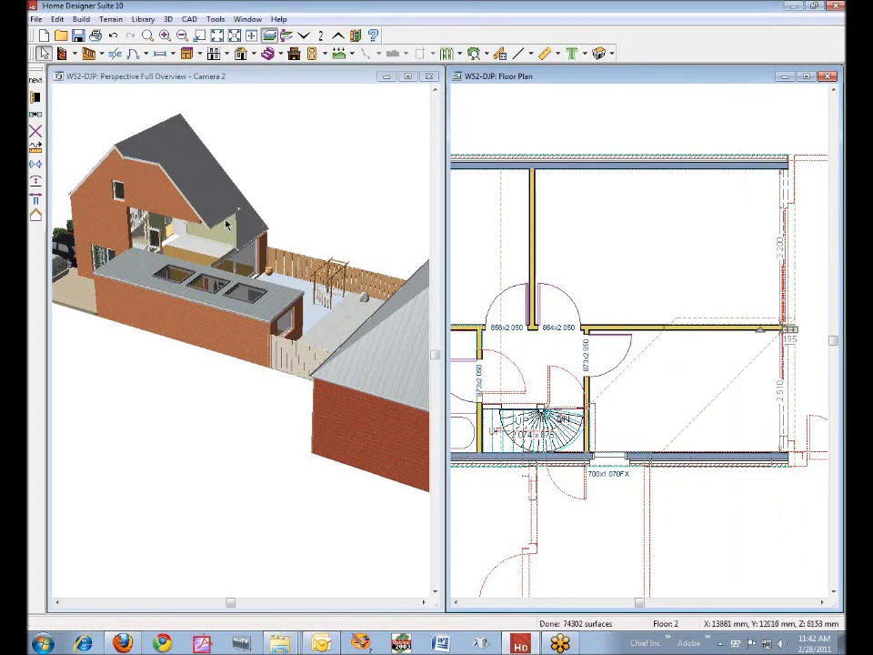
{"action": "left_click", "coordinate": [710, 392]}
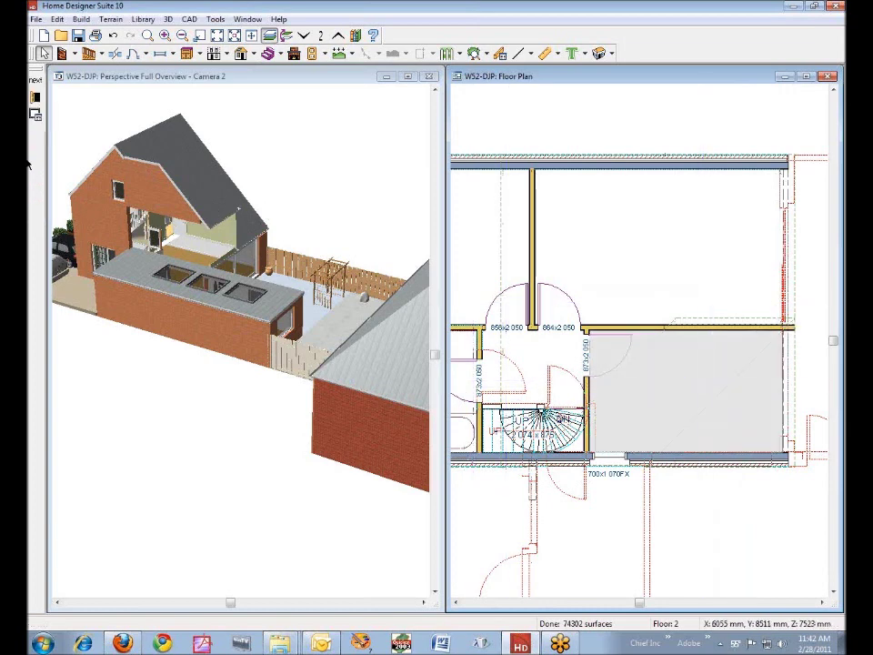
Step: Turn off the new room's ceiling and ceiling defaults, set rough ceiling to 12 mm, and apply
{"action": "left_click", "coordinate": [36, 97]}
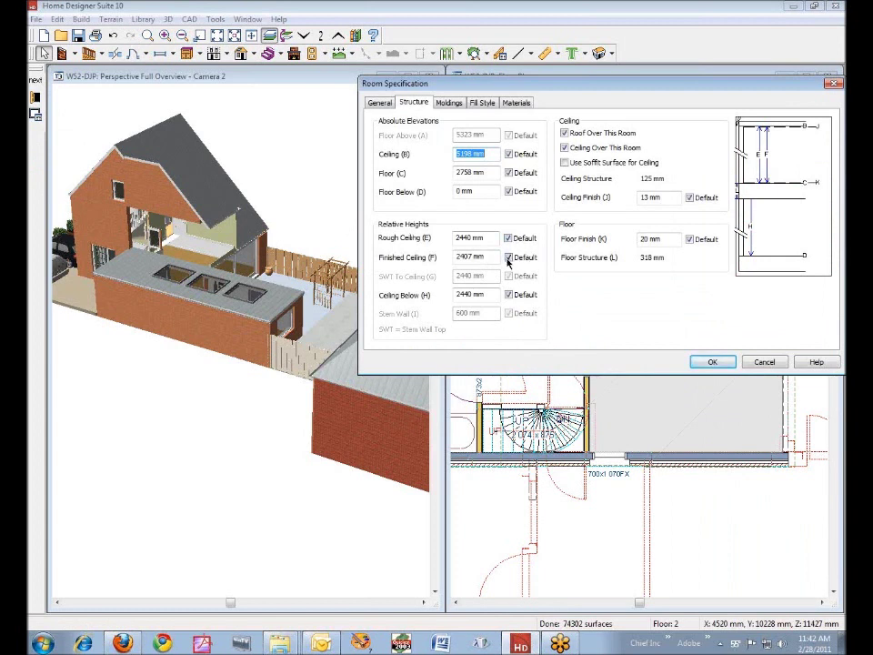
{"action": "left_click", "coordinate": [571, 149]}
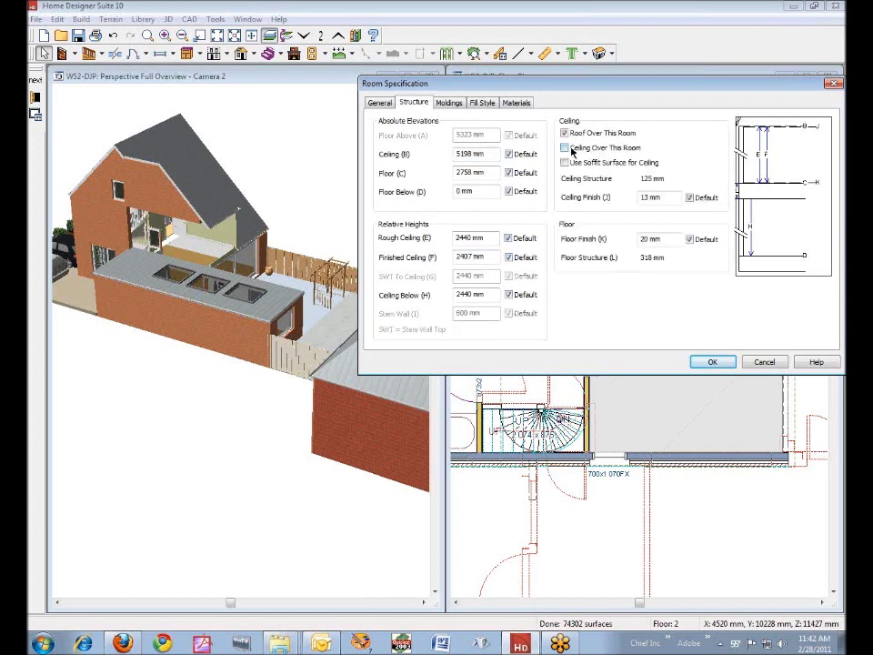
{"action": "left_click", "coordinate": [509, 257]}
{"action": "left_click", "coordinate": [508, 238]}
{"action": "key", "text": "Tab"}
{"action": "left_click", "coordinate": [497, 238]}
{"action": "type", "text": "12"}
{"action": "key", "text": "Tab"}
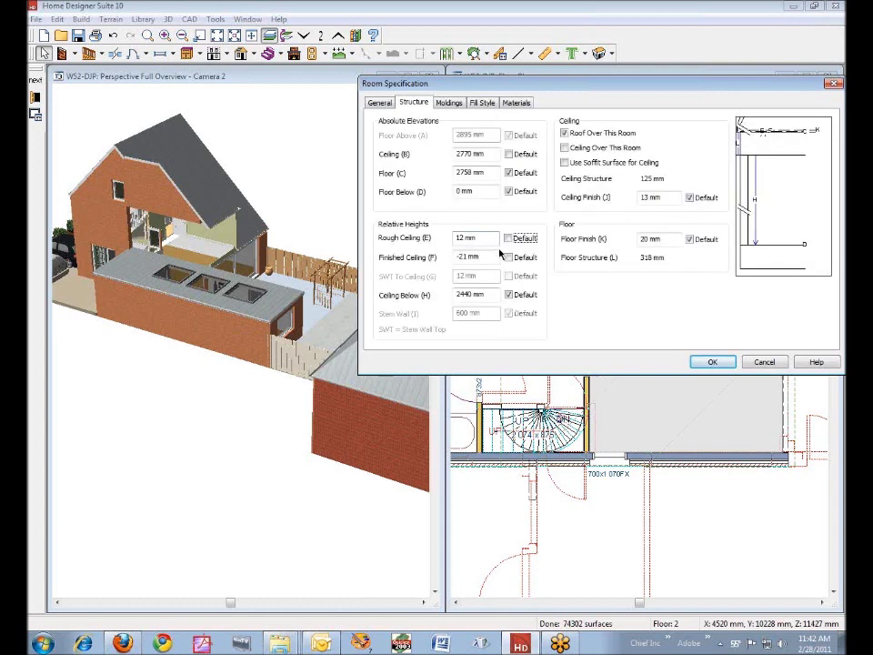
{"action": "left_click", "coordinate": [712, 361]}
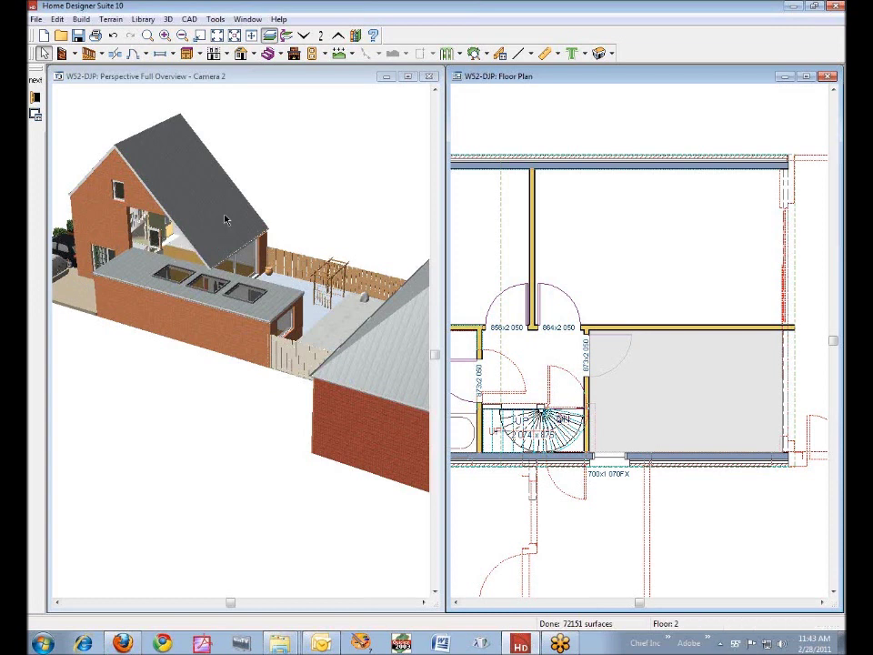
{"action": "left_click", "coordinate": [147, 34]}
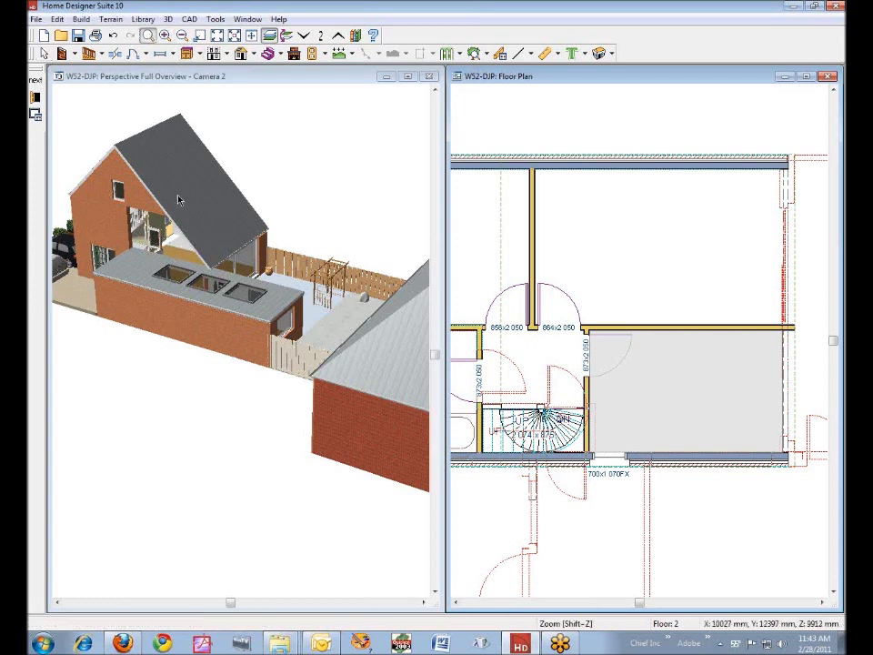
{"action": "left_click", "coordinate": [179, 201]}
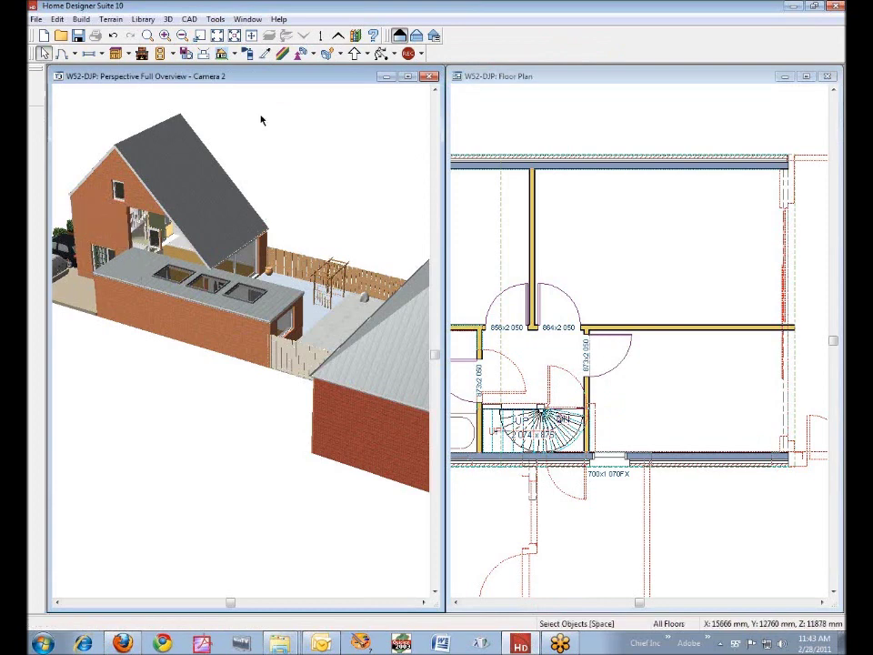
{"action": "left_click", "coordinate": [147, 35]}
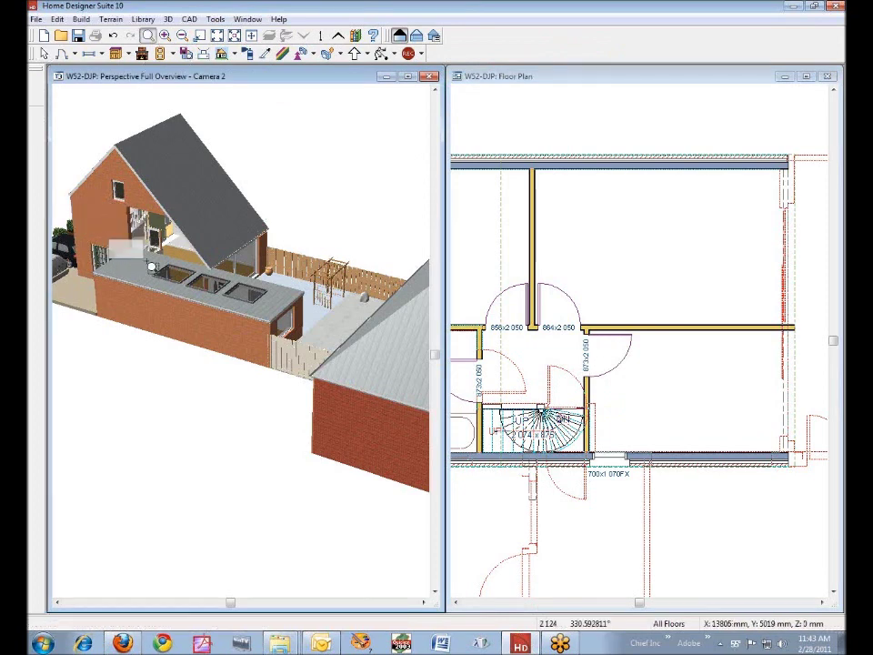
{"action": "left_click", "coordinate": [151, 267]}
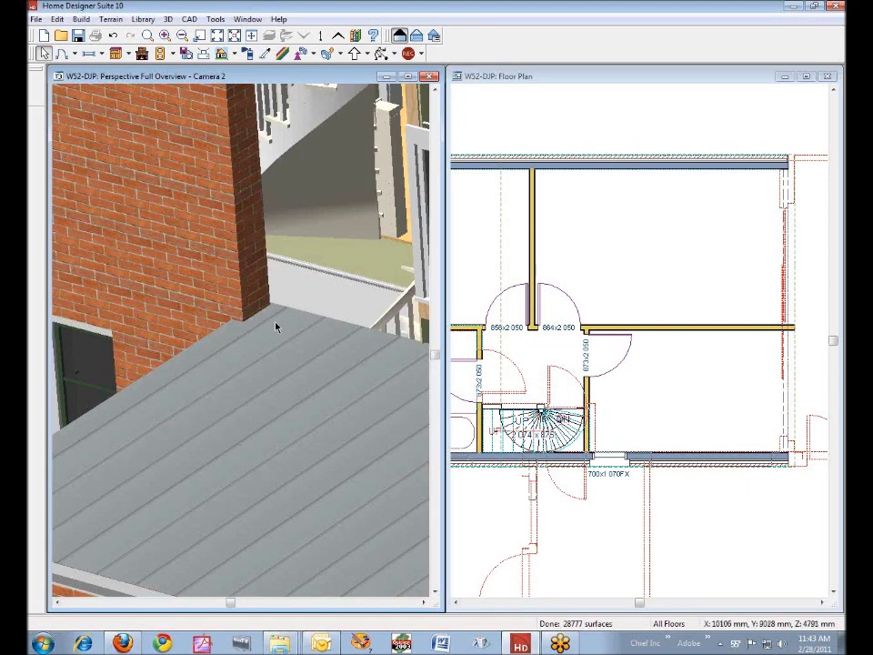
{"action": "left_click", "coordinate": [198, 38]}
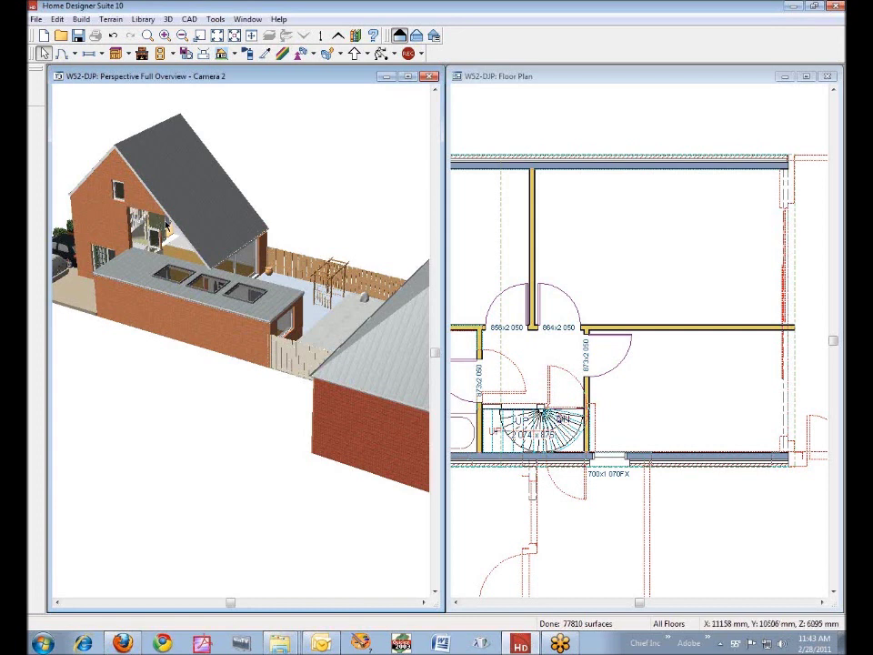
{"action": "left_click", "coordinate": [504, 79]}
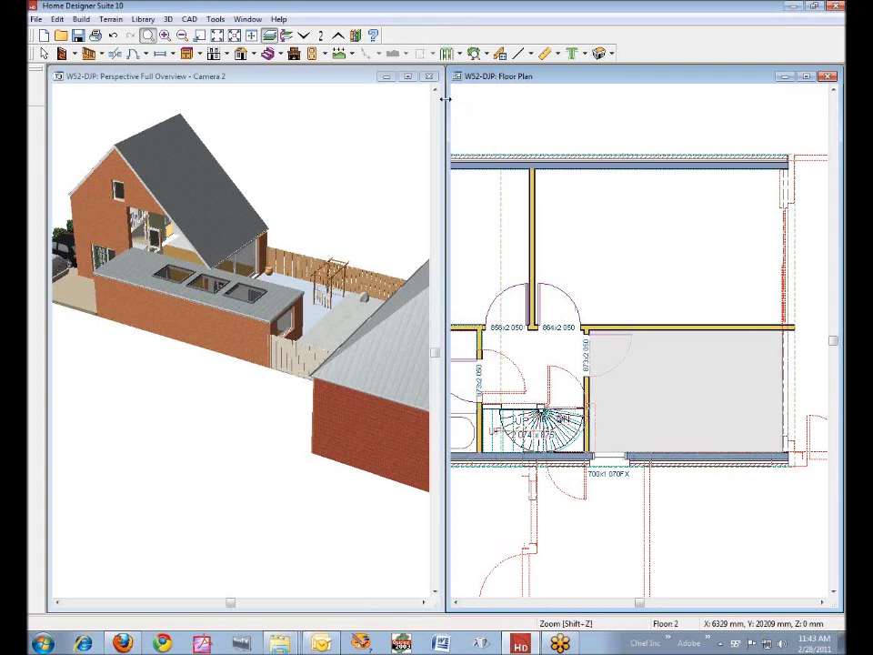
Step: Show Floor 1 and zoom the plan in on the stair and Berging area
{"action": "left_click", "coordinate": [309, 38]}
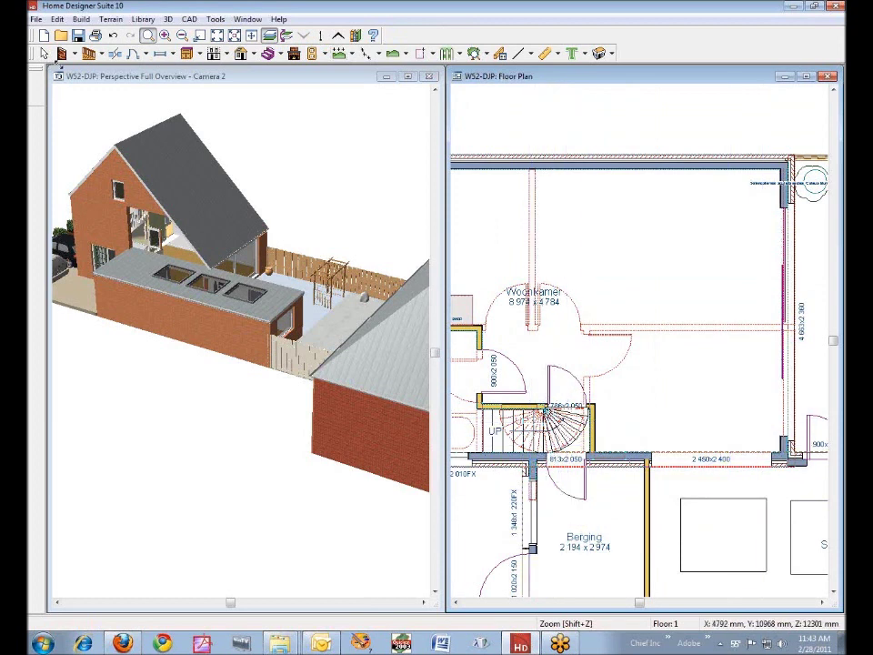
{"action": "left_click", "coordinate": [43, 53]}
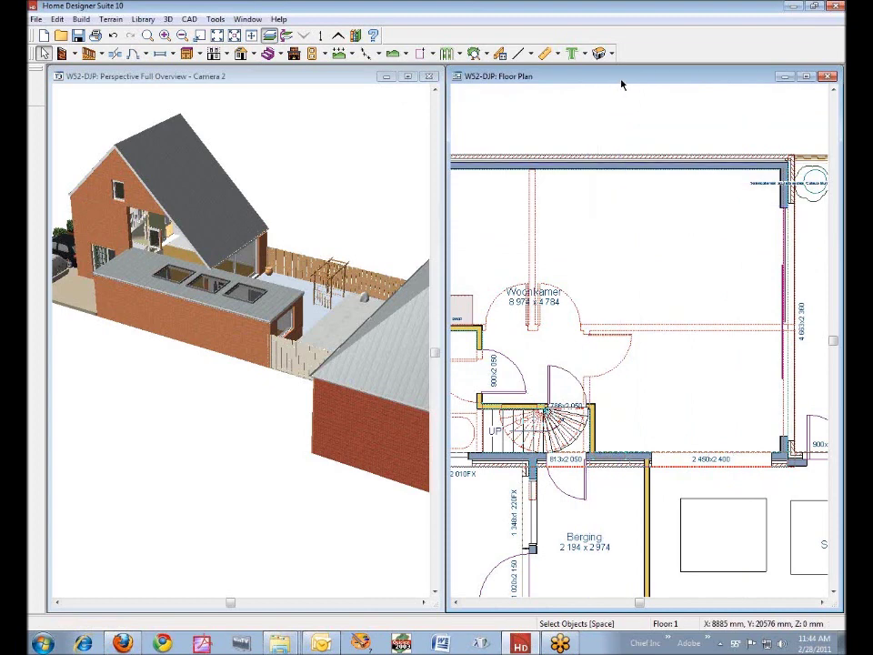
{"action": "left_click", "coordinate": [147, 34]}
{"action": "left_click_drag", "start_coordinate": [496, 380], "coordinate": [822, 606]}
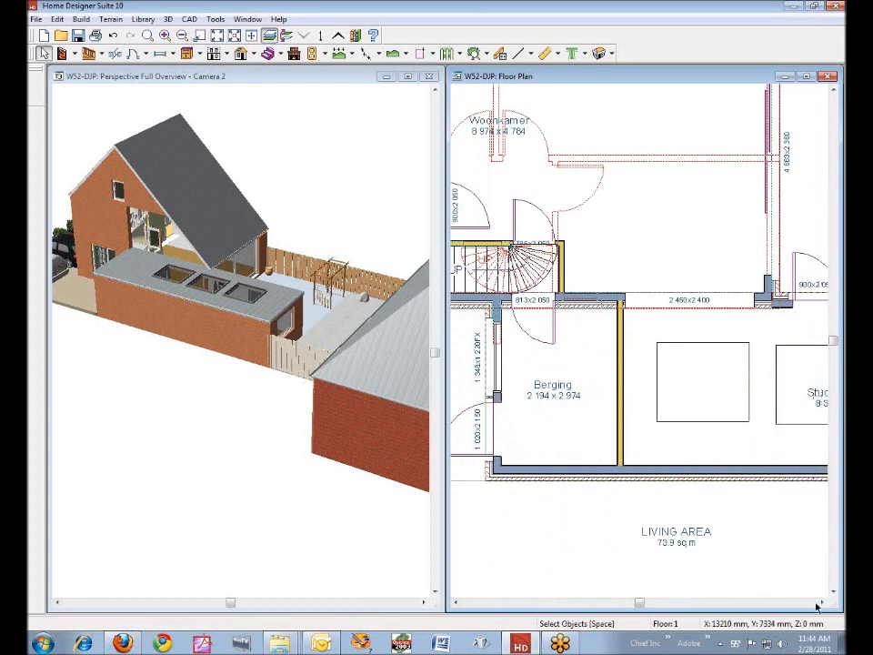
{"action": "left_click", "coordinate": [821, 602]}
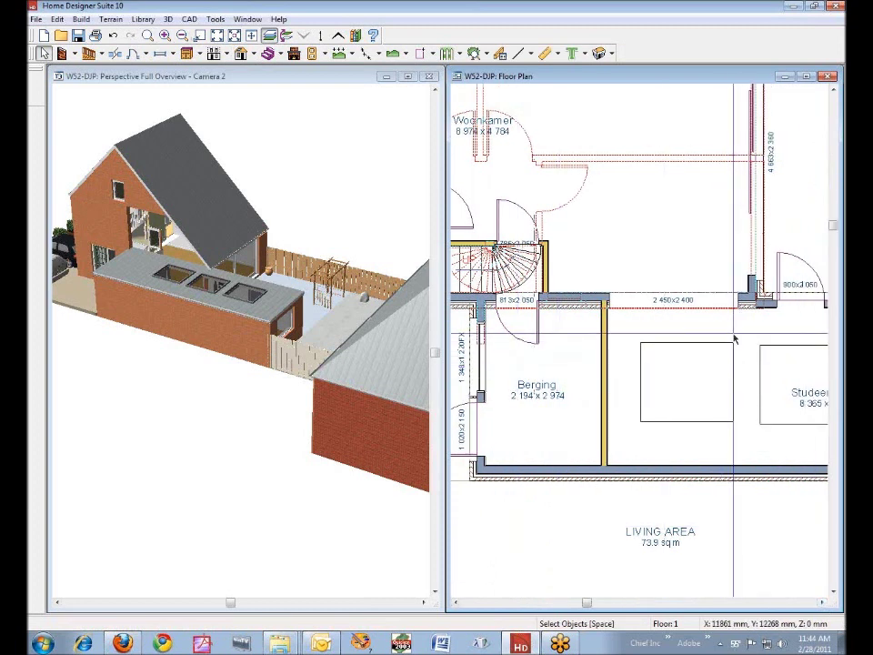
Step: Delete the doorway and door from the wall above Berging, leaving a solid wall
{"action": "left_click", "coordinate": [661, 304]}
{"action": "key", "text": "Delete"}
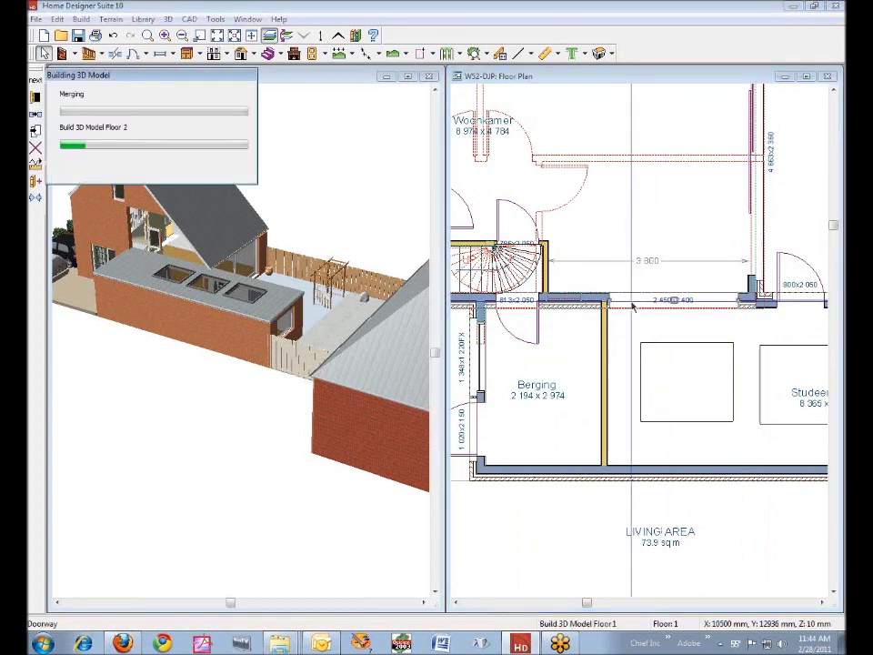
{"action": "left_click", "coordinate": [526, 302]}
{"action": "key", "text": "Delete"}
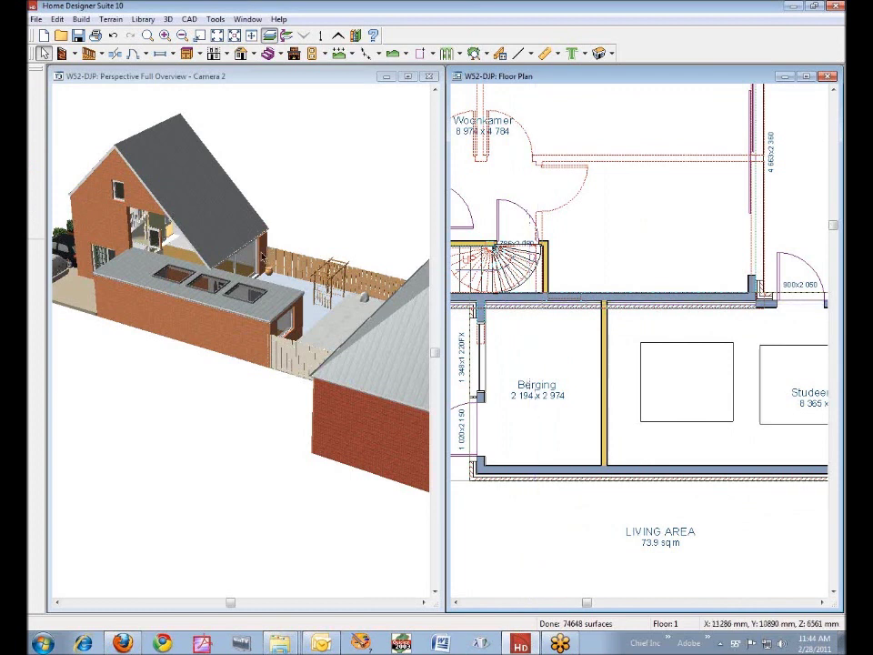
{"action": "left_click", "coordinate": [575, 305]}
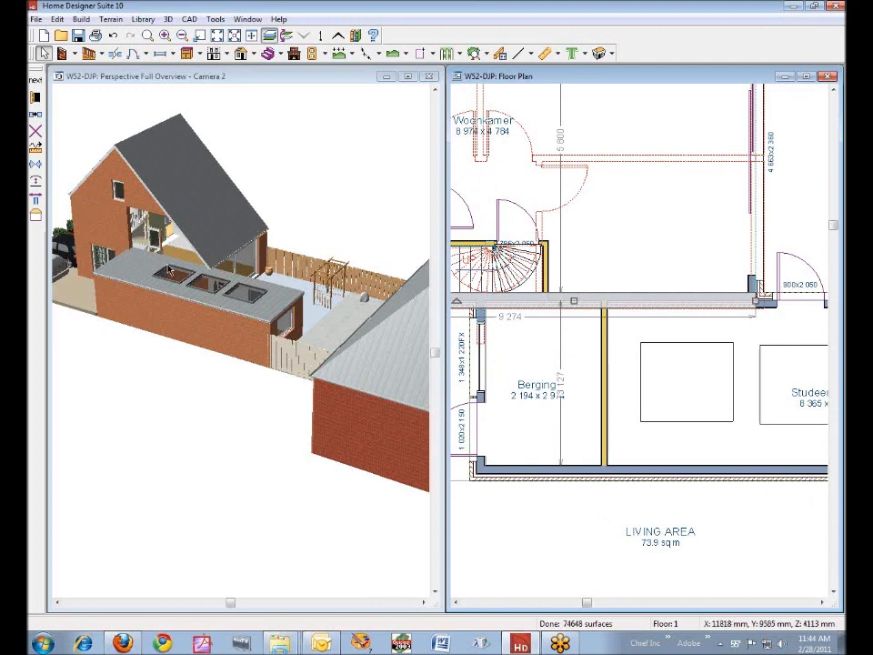
{"action": "left_click", "coordinate": [162, 396]}
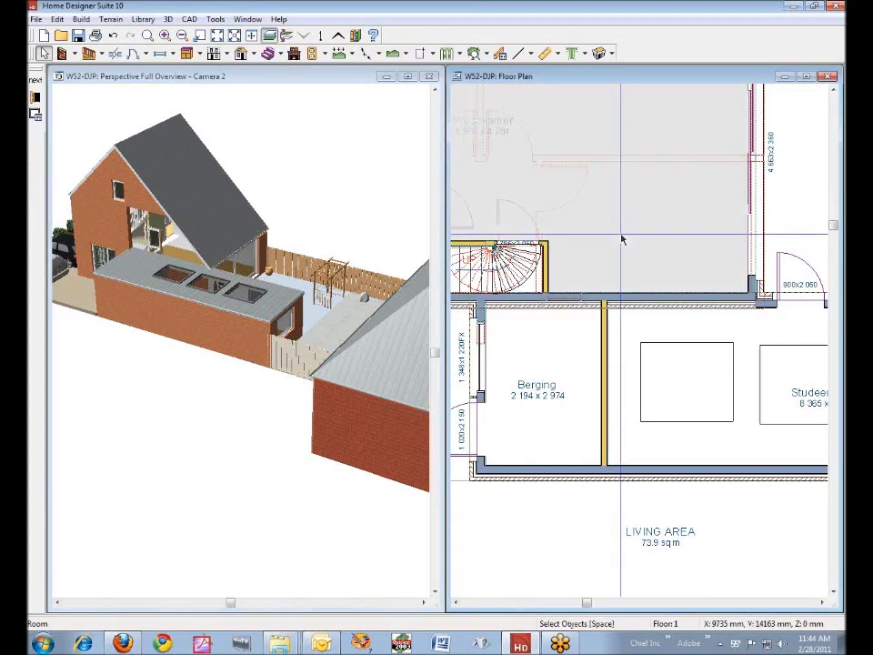
Step: Turn off Reference Display so the plan shows only Floor 1
{"action": "left_click", "coordinate": [619, 240]}
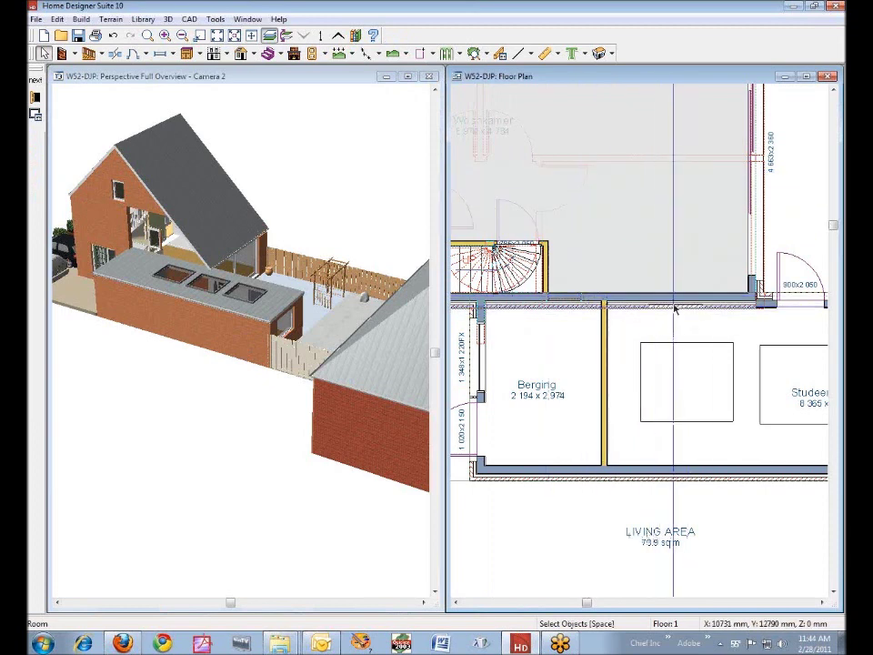
{"action": "left_click", "coordinate": [215, 19]}
{"action": "mouse_move", "coordinate": [245, 51]}
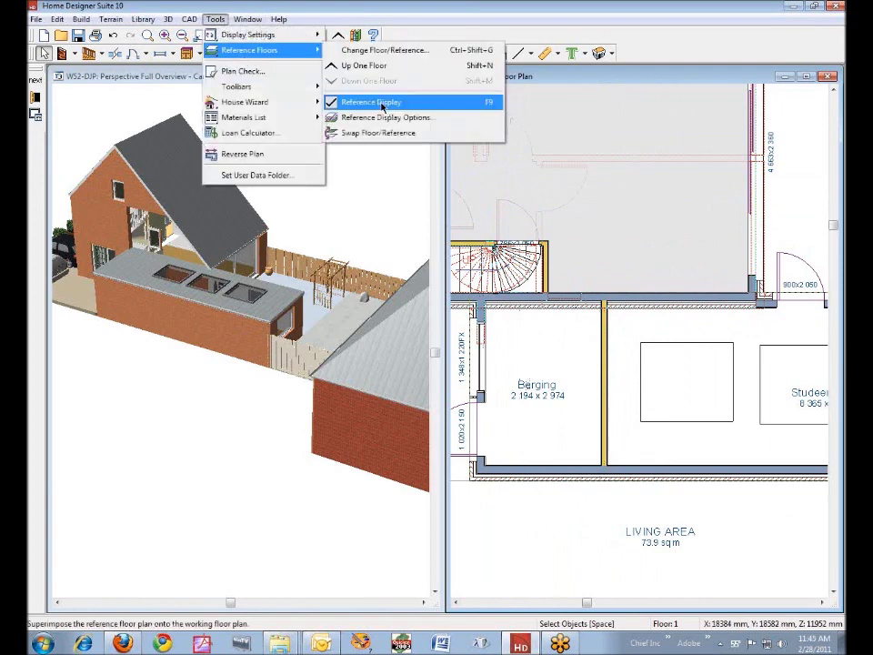
{"action": "left_click", "coordinate": [360, 99]}
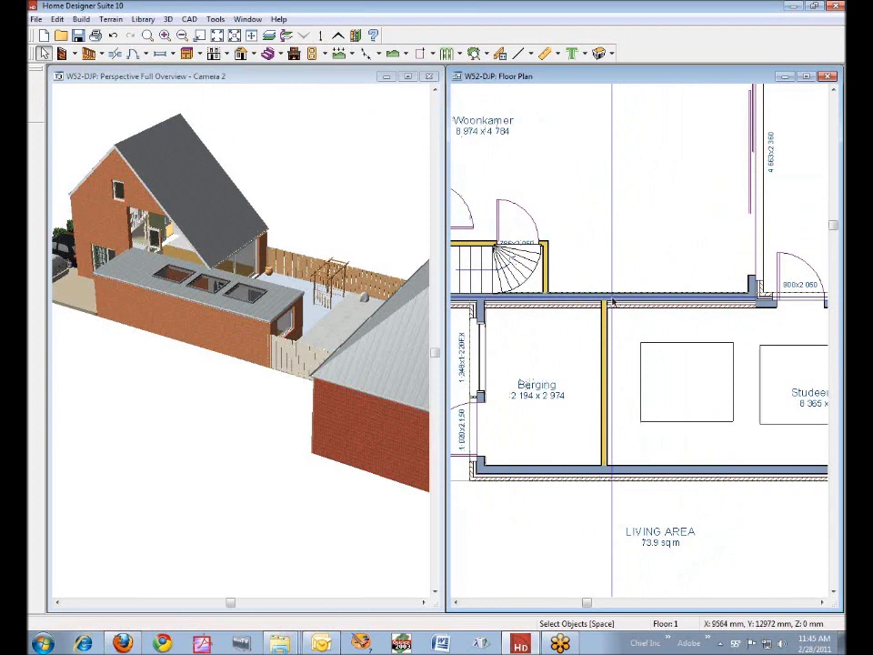
Step: Select the guide wall above the extension
{"action": "left_click", "coordinate": [114, 53]}
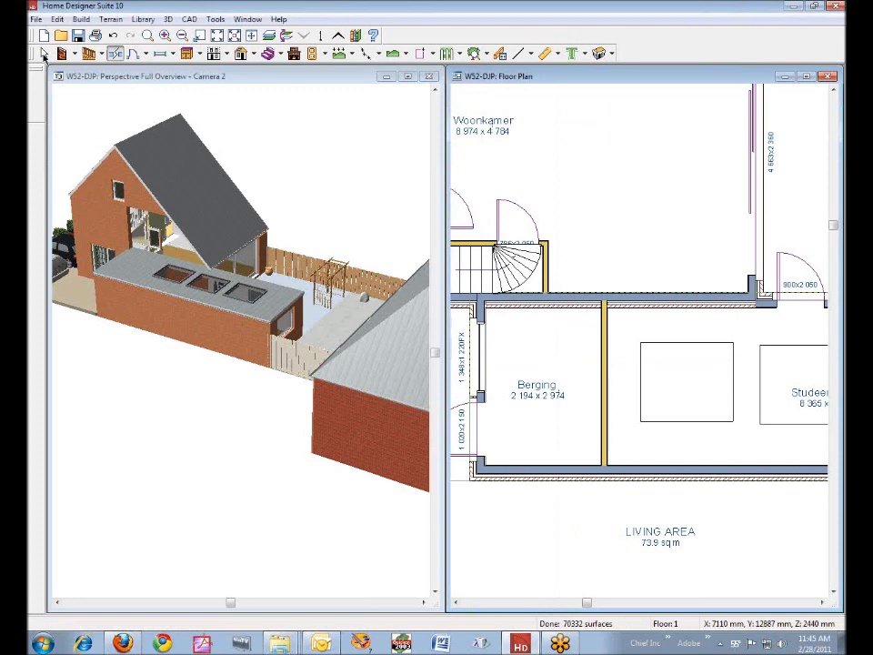
{"action": "left_click", "coordinate": [43, 52]}
{"action": "left_click", "coordinate": [577, 301]}
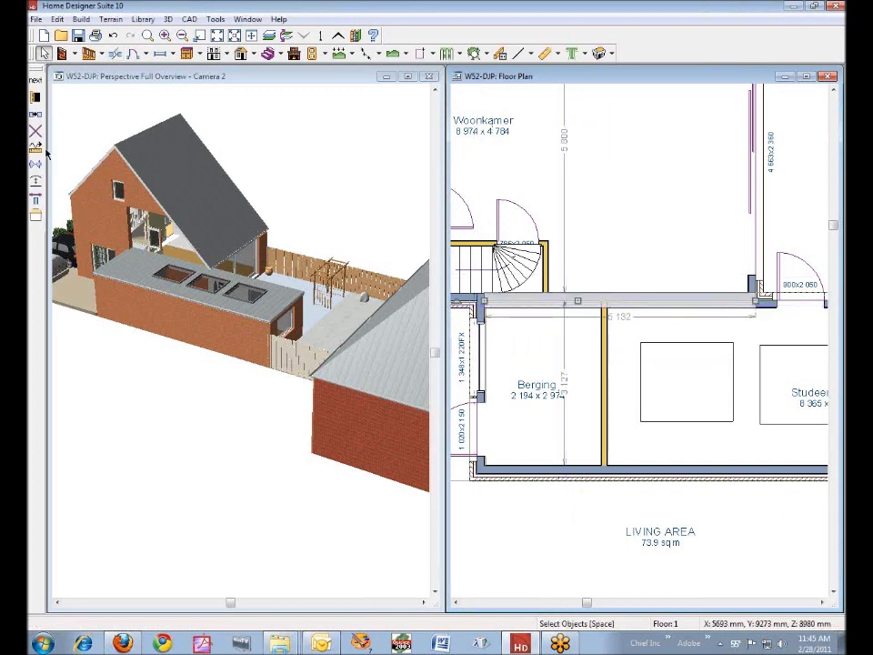
{"action": "left_click", "coordinate": [35, 94]}
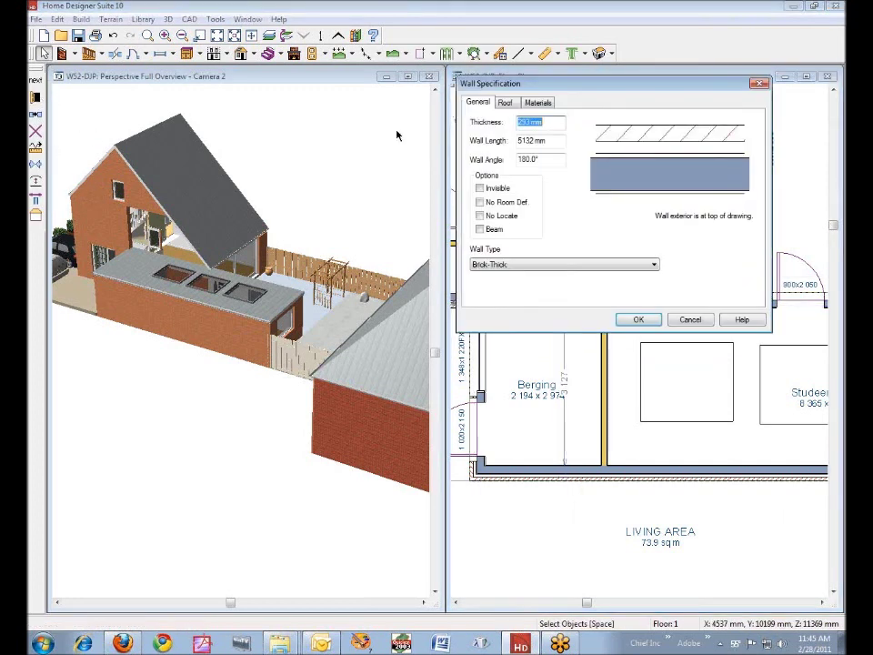
{"action": "left_click", "coordinate": [506, 103]}
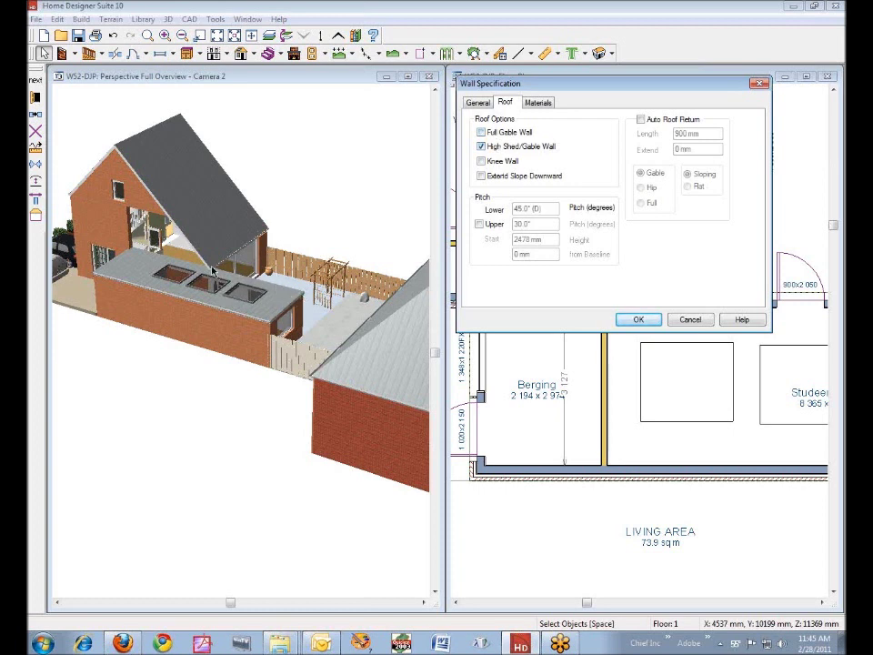
{"action": "left_click", "coordinate": [640, 319]}
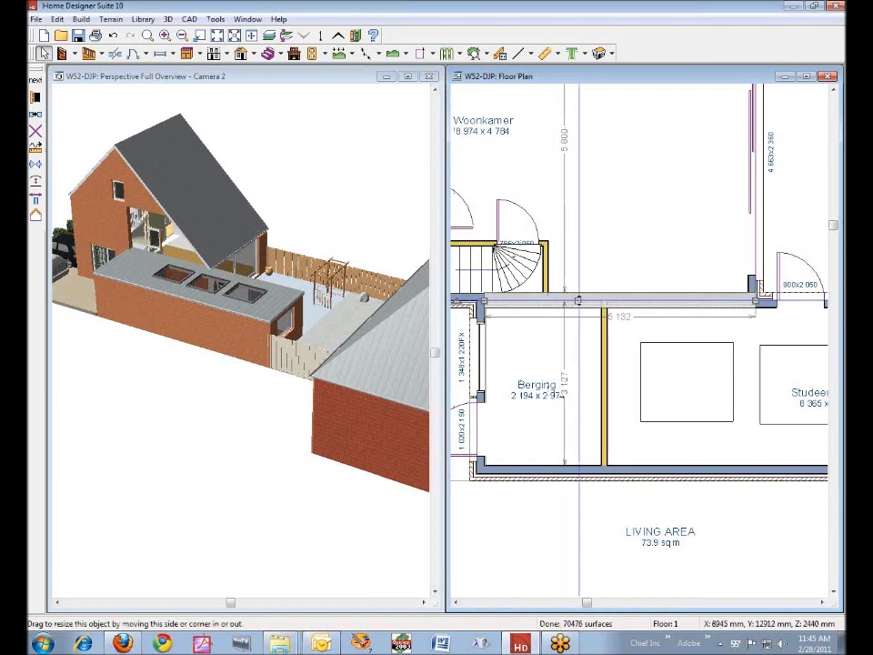
Step: Drag the guide wall down onto the brick wall and shorten the stair-side wall to 967 mm
{"action": "left_click_drag", "start_coordinate": [579, 300], "coordinate": [586, 325]}
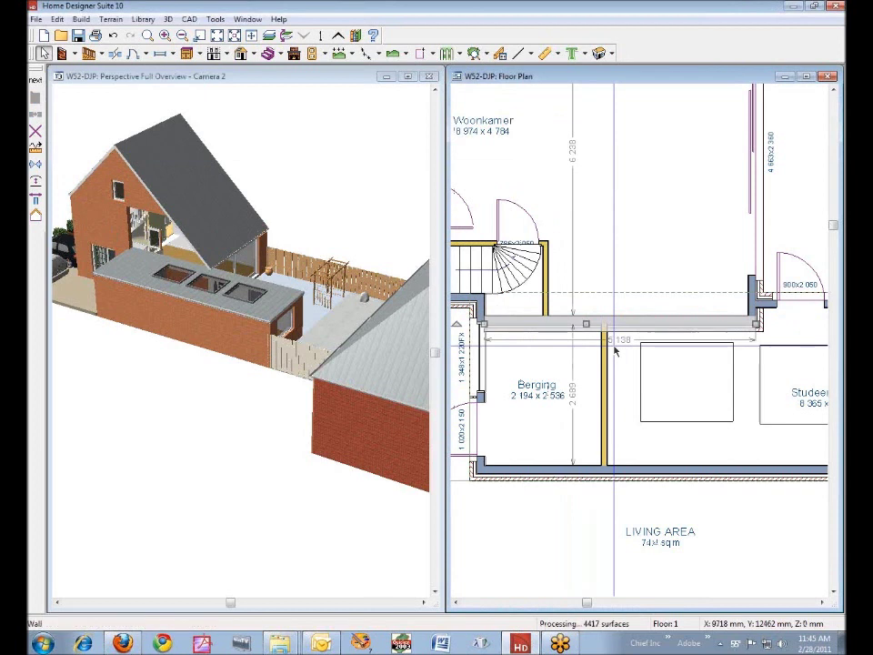
{"action": "left_click", "coordinate": [181, 474]}
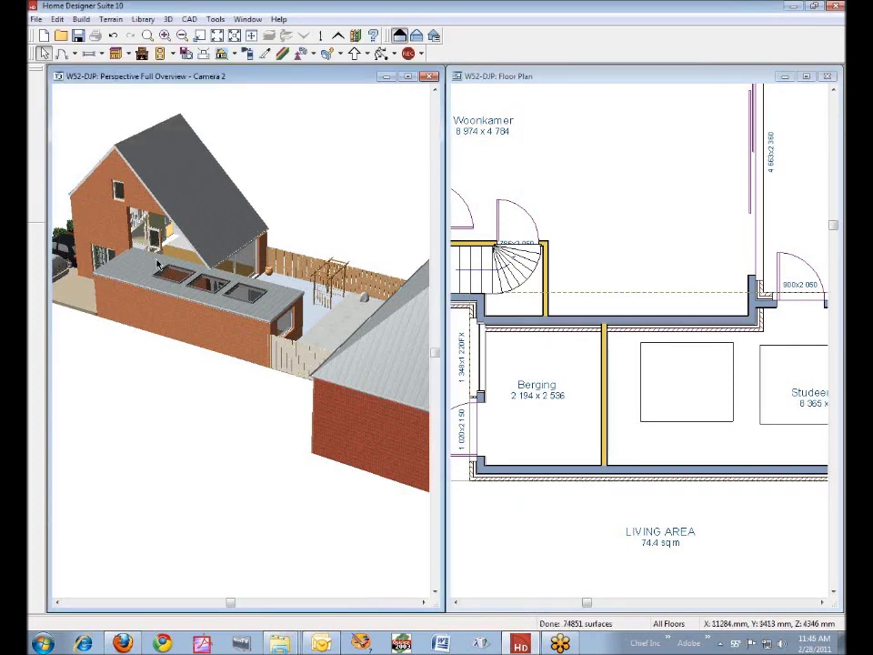
{"action": "left_click", "coordinate": [569, 328]}
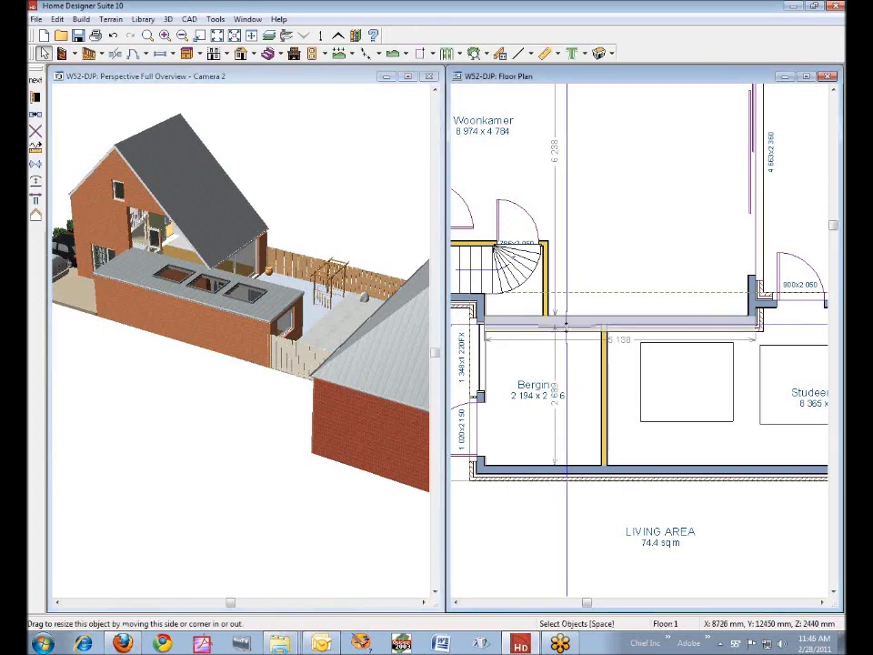
{"action": "left_click_drag", "start_coordinate": [566, 327], "coordinate": [566, 334]}
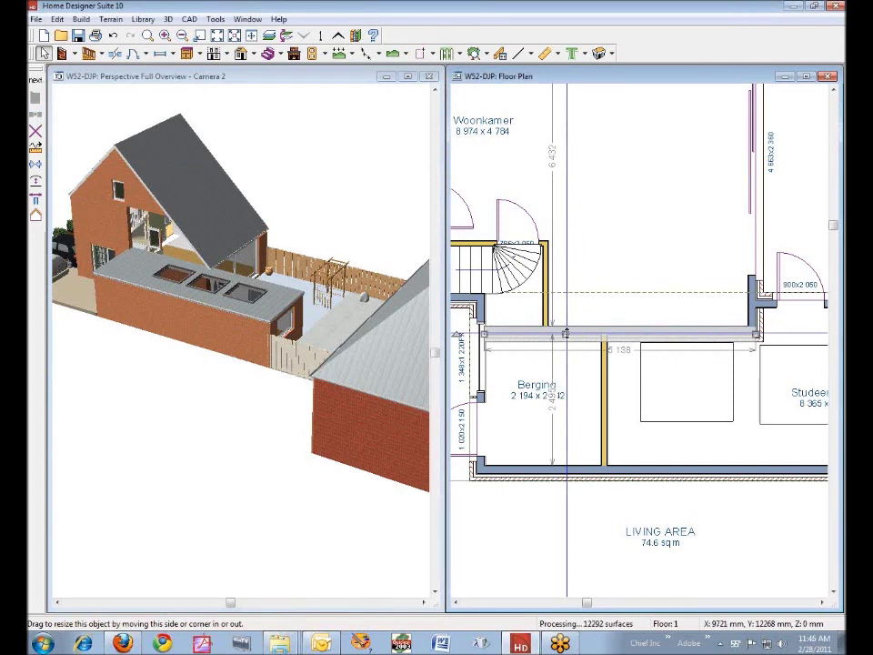
{"action": "key", "text": "Escape"}
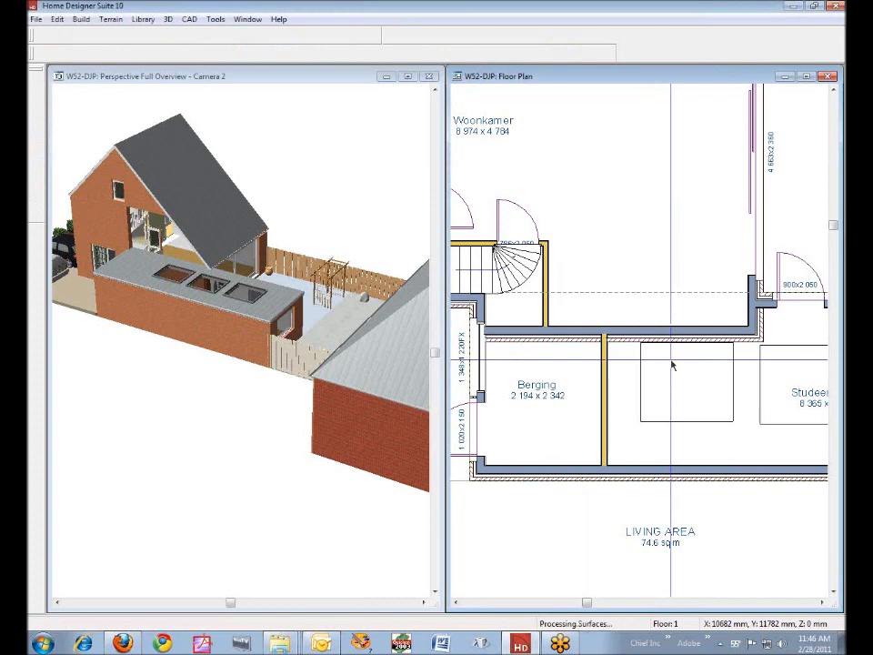
{"action": "left_click", "coordinate": [546, 314]}
{"action": "left_click_drag", "start_coordinate": [547, 325], "coordinate": [546, 291]}
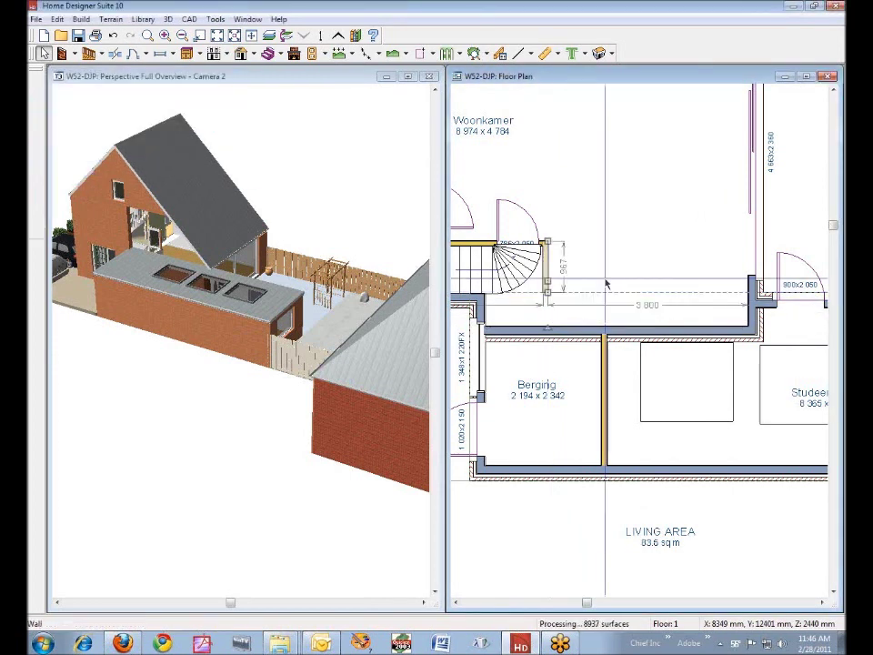
Step: Draw a straight interior wall along the top of the narrow strip above Berging
{"action": "left_click", "coordinate": [62, 54]}
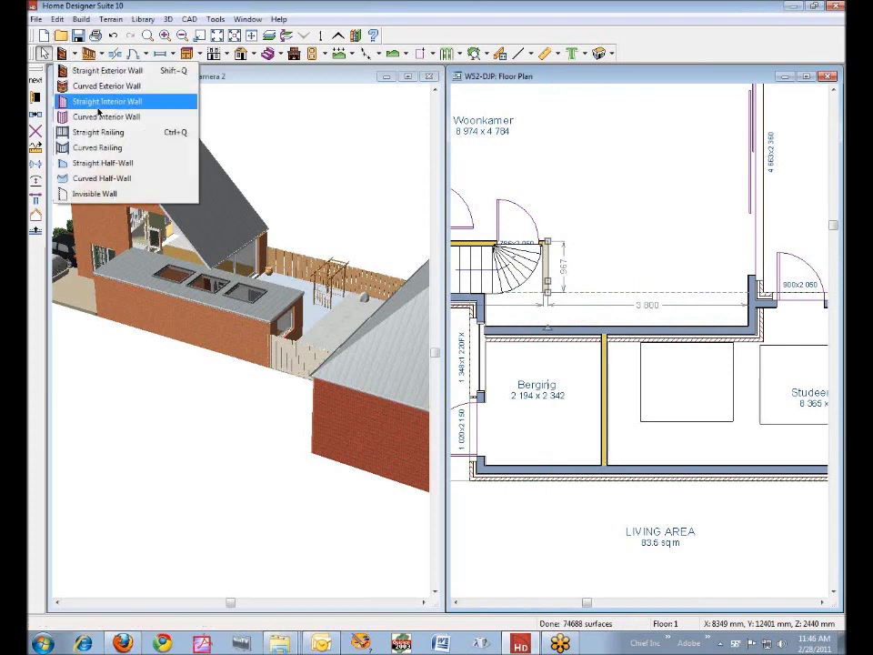
{"action": "left_click", "coordinate": [100, 101]}
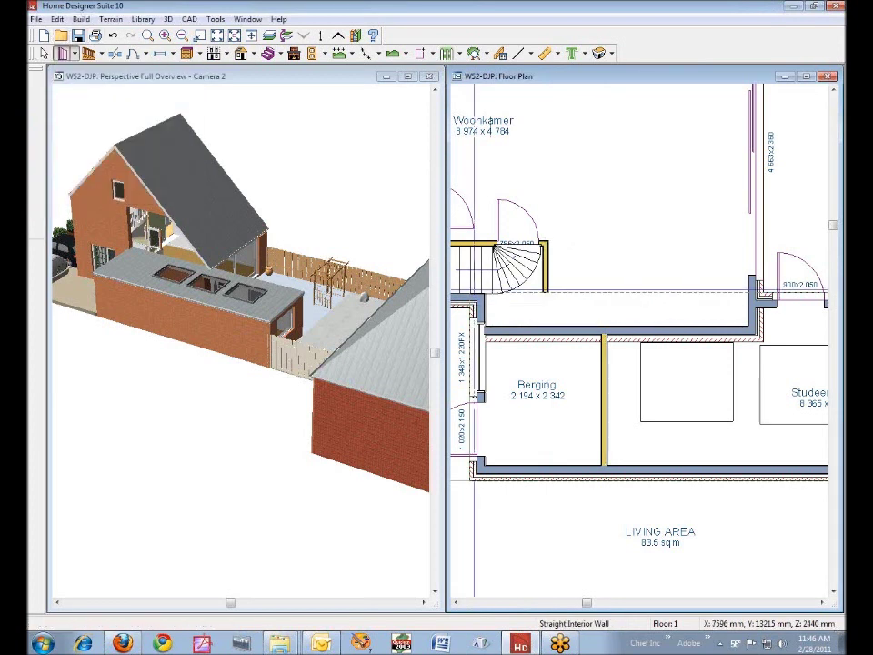
{"action": "left_click_drag", "start_coordinate": [474, 308], "coordinate": [750, 307]}
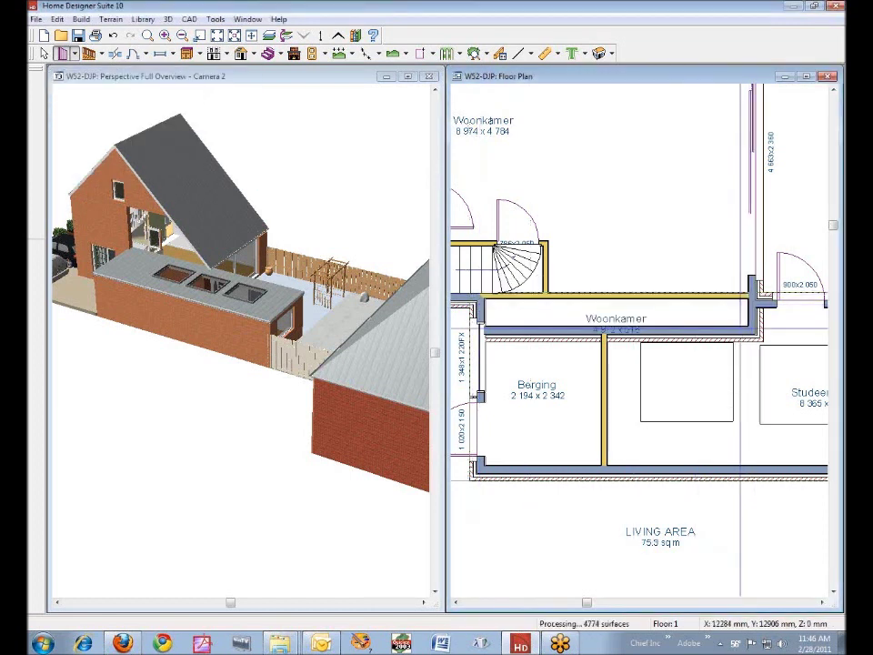
{"action": "key", "text": "space"}
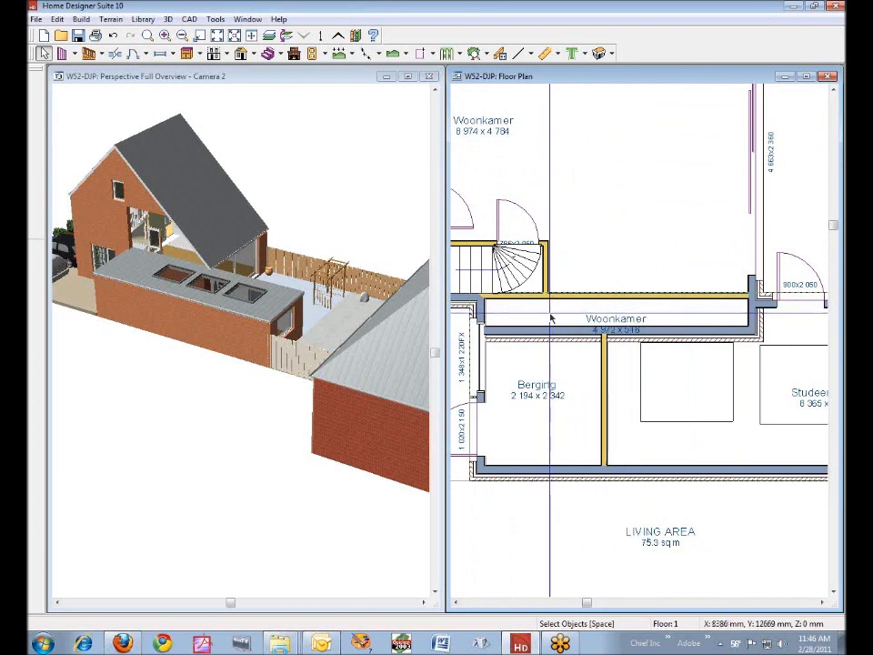
Step: Select the new narrow room and open its Room Specification
{"action": "right_click", "coordinate": [550, 319]}
{"action": "left_click", "coordinate": [561, 324]}
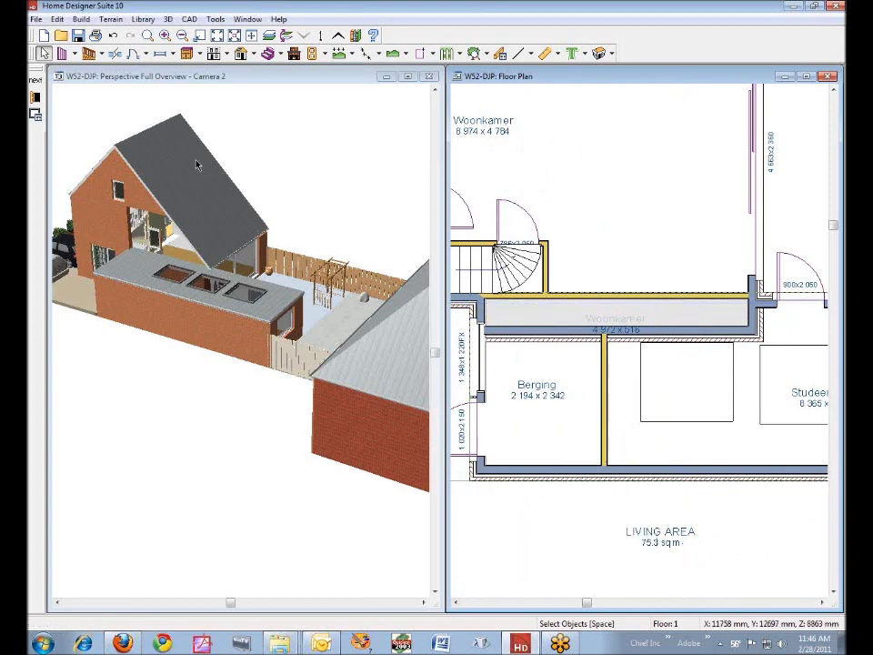
{"action": "left_click", "coordinate": [36, 100]}
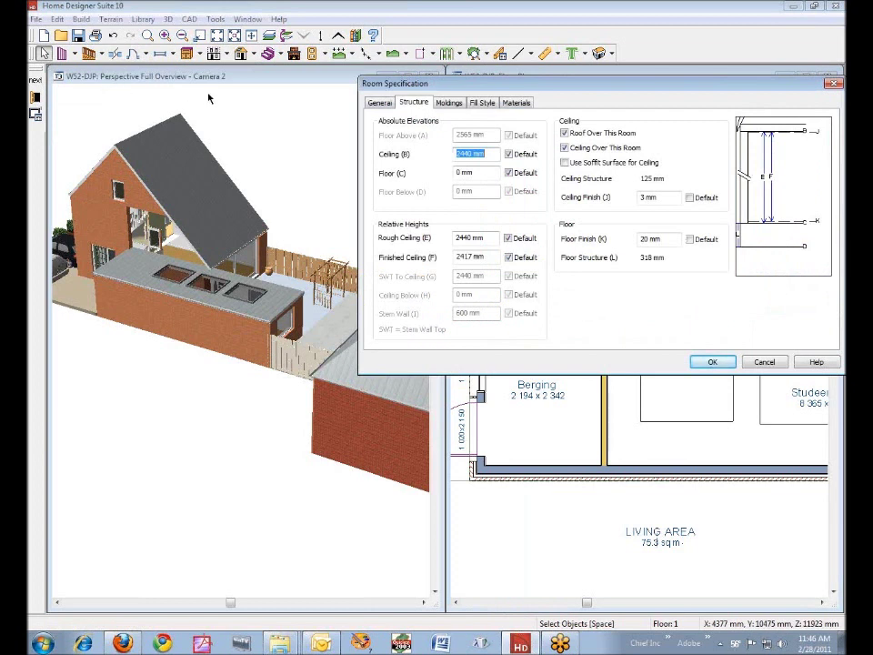
Step: Uncheck Ceiling Over This Room and Roof Over This Room for the narrow room
{"action": "left_click", "coordinate": [571, 153]}
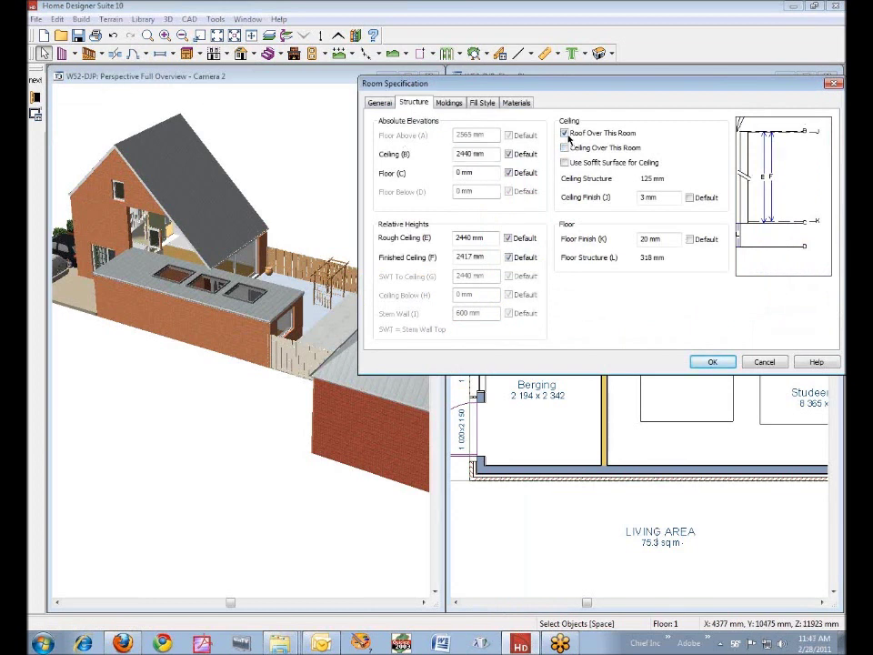
{"action": "left_click", "coordinate": [565, 134]}
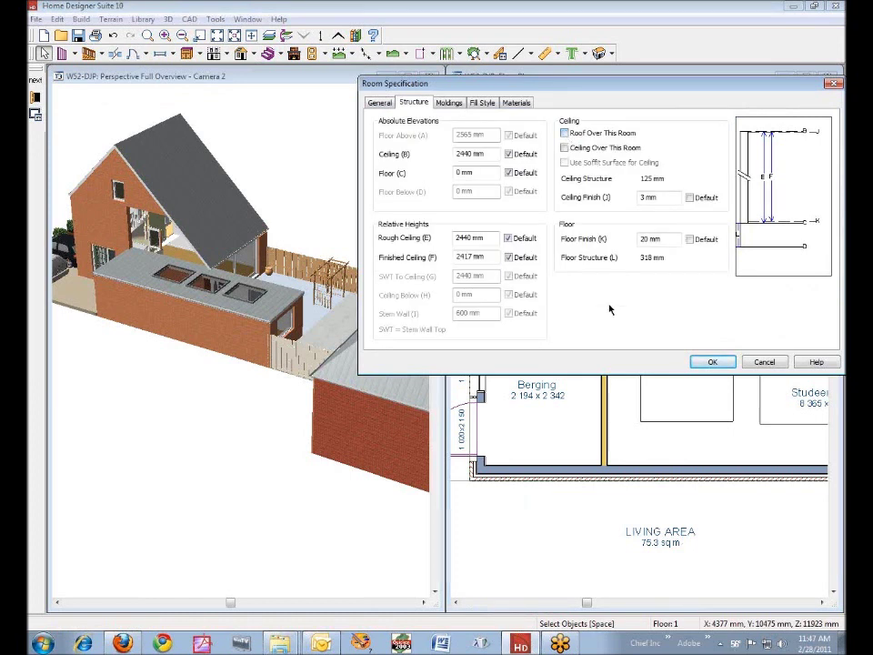
{"action": "left_click", "coordinate": [712, 362]}
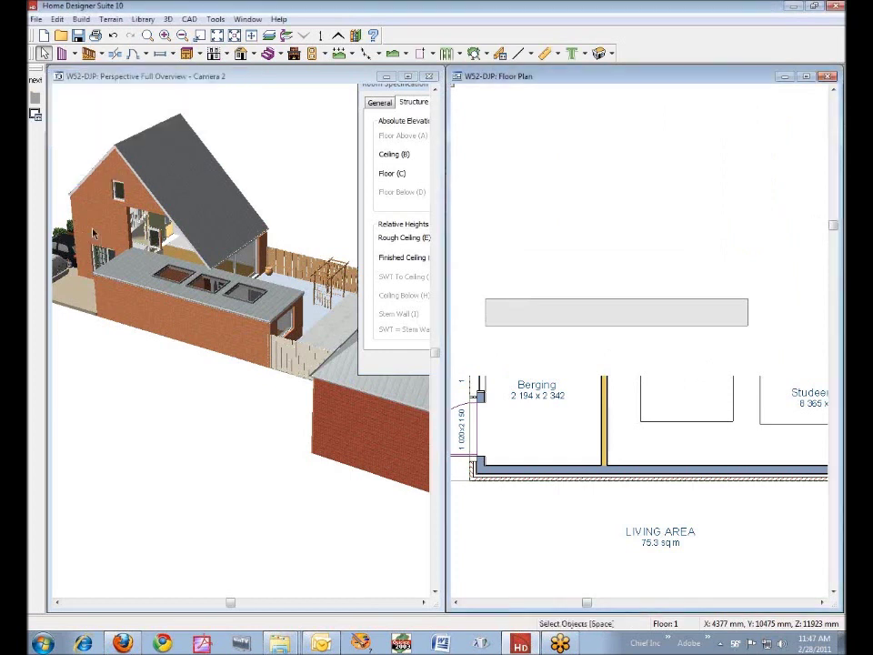
{"action": "left_click", "coordinate": [294, 202]}
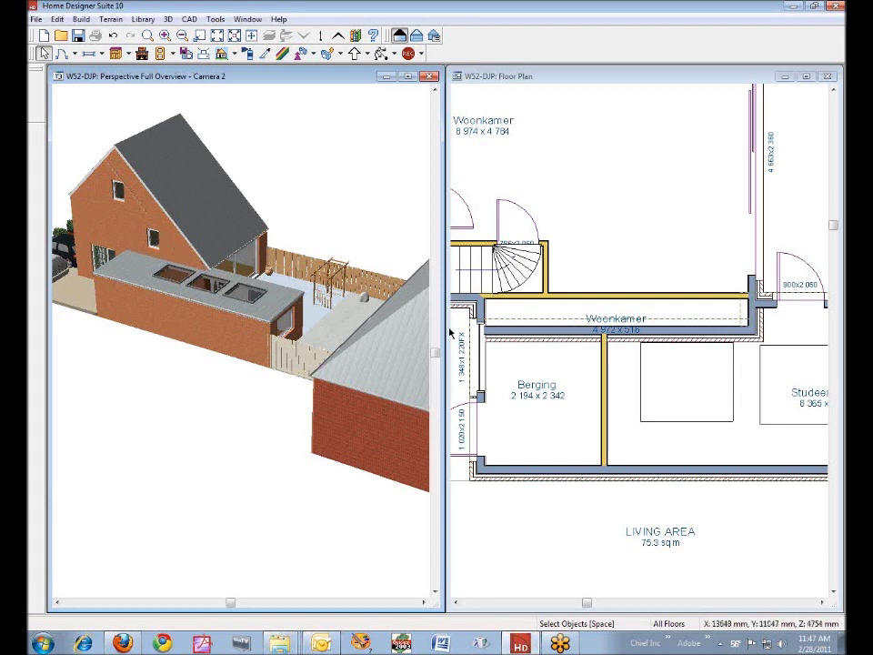
Step: Zoom the floor plan and Camera 2 perspective in on the extension's flat roof junction
{"action": "left_click", "coordinate": [823, 603]}
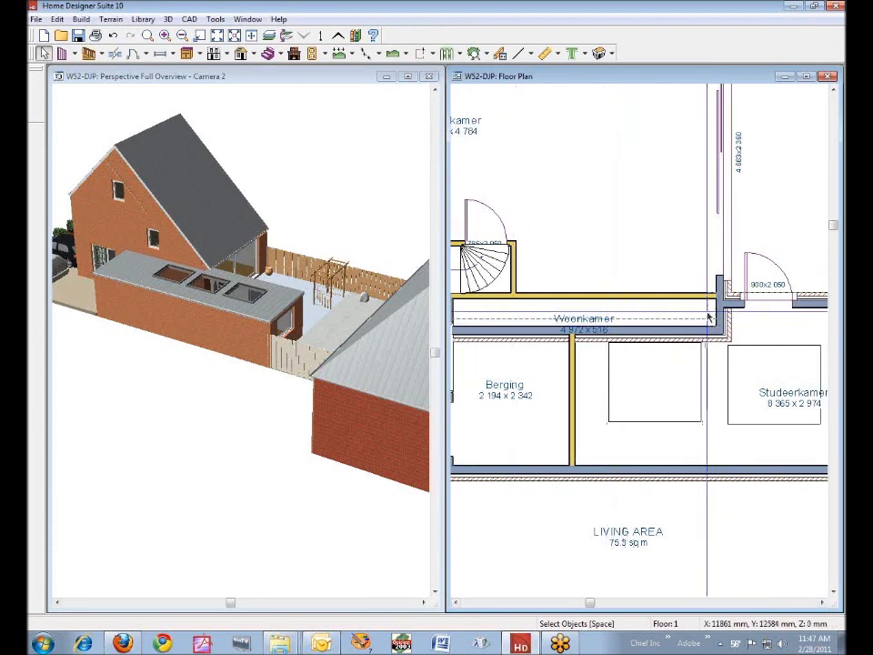
{"action": "scroll", "coordinate": [711, 315], "scroll_direction": "up", "scroll_amount": 3}
{"action": "scroll", "coordinate": [710, 314], "scroll_direction": "up", "scroll_amount": 1}
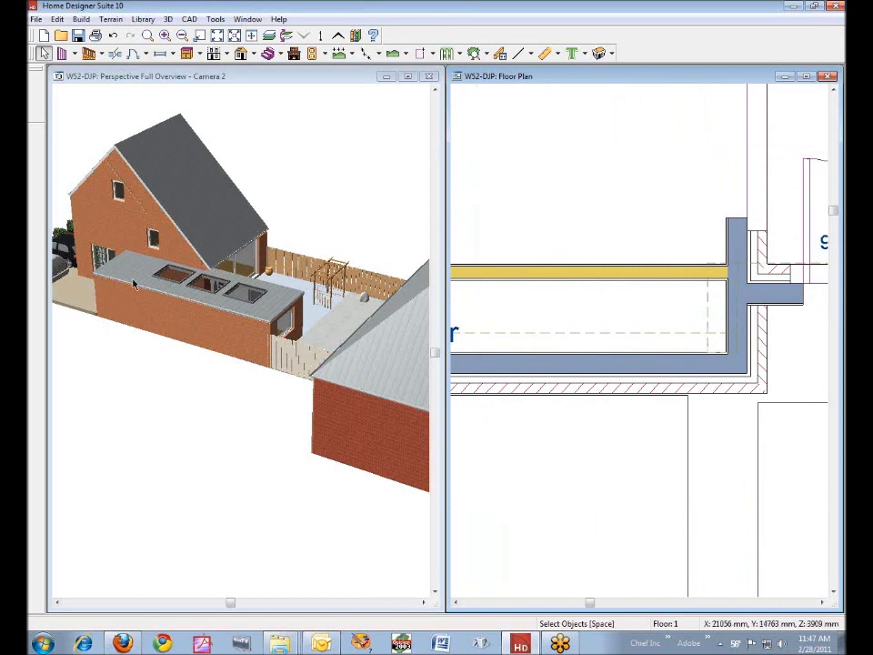
{"action": "left_click", "coordinate": [218, 77]}
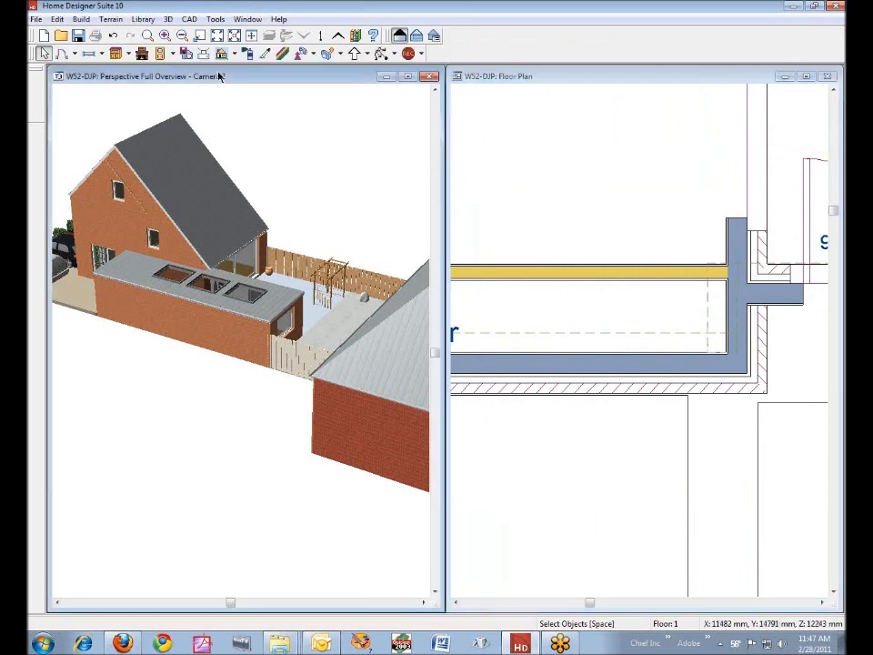
{"action": "left_click", "coordinate": [148, 34]}
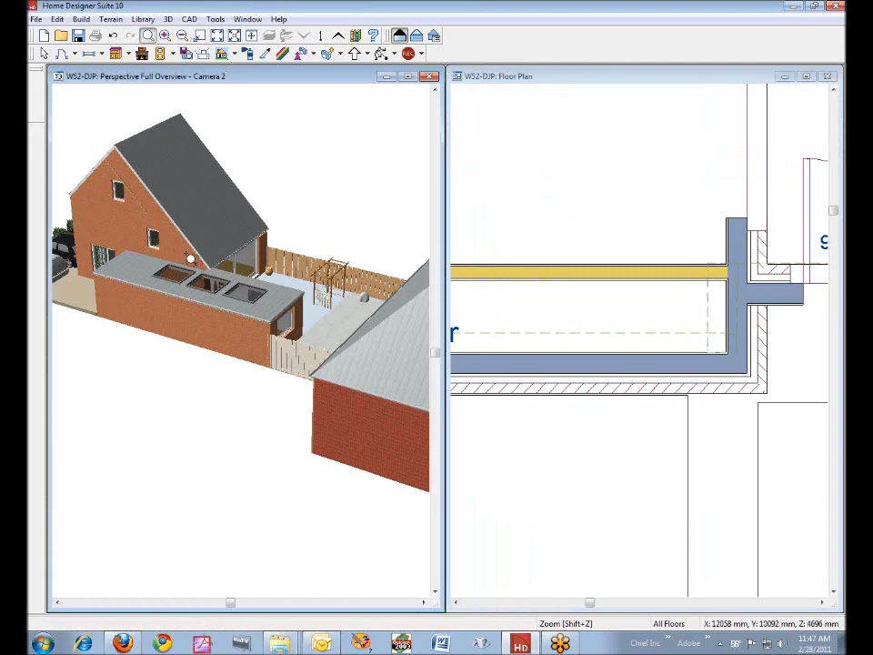
{"action": "left_click_drag", "start_coordinate": [186, 255], "coordinate": [235, 293]}
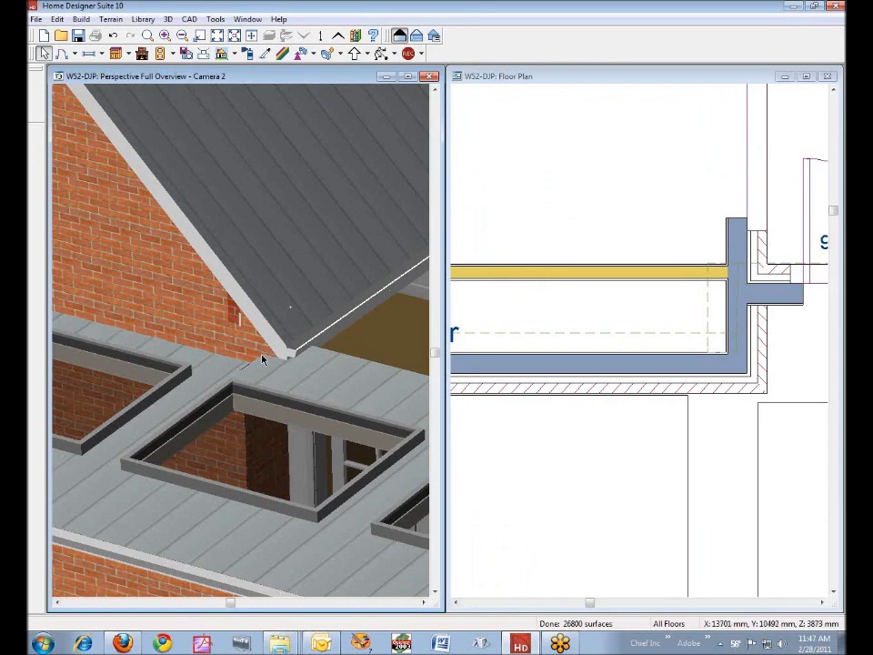
Step: Select the wall at the roof junction and try the Break Wall tool
{"action": "left_click", "coordinate": [751, 348]}
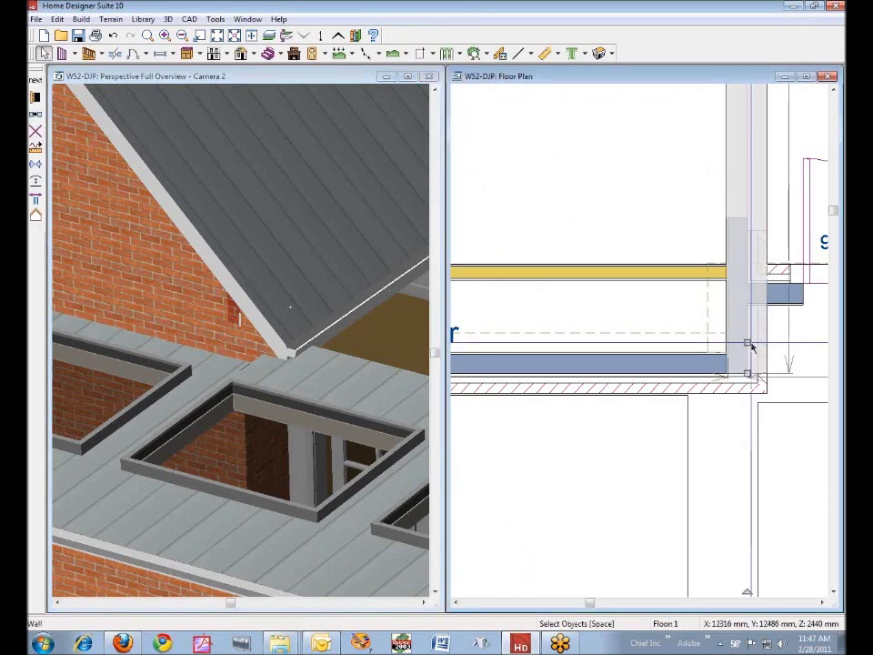
{"action": "left_click_drag", "start_coordinate": [723, 245], "coordinate": [738, 319]}
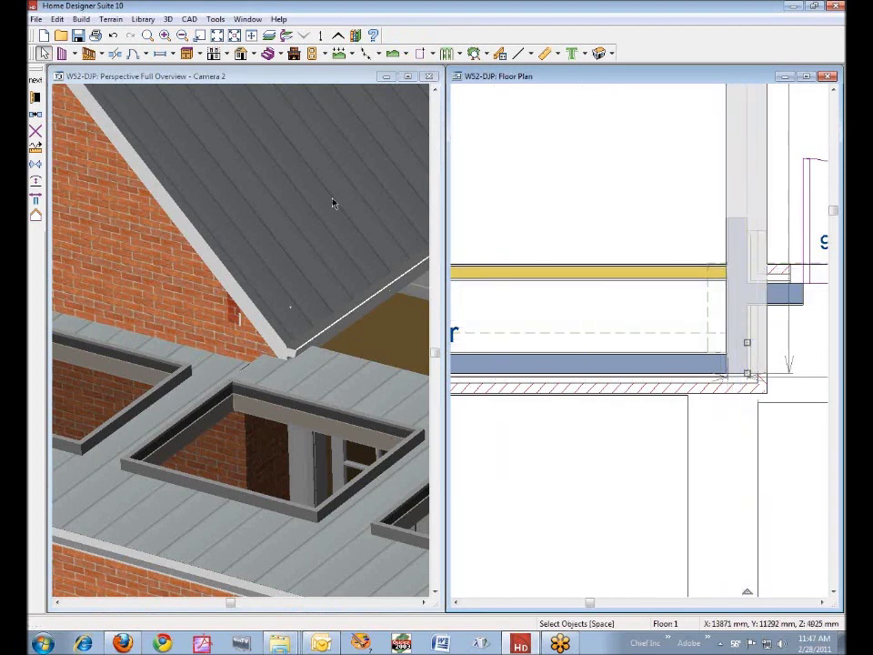
{"action": "left_click", "coordinate": [115, 53]}
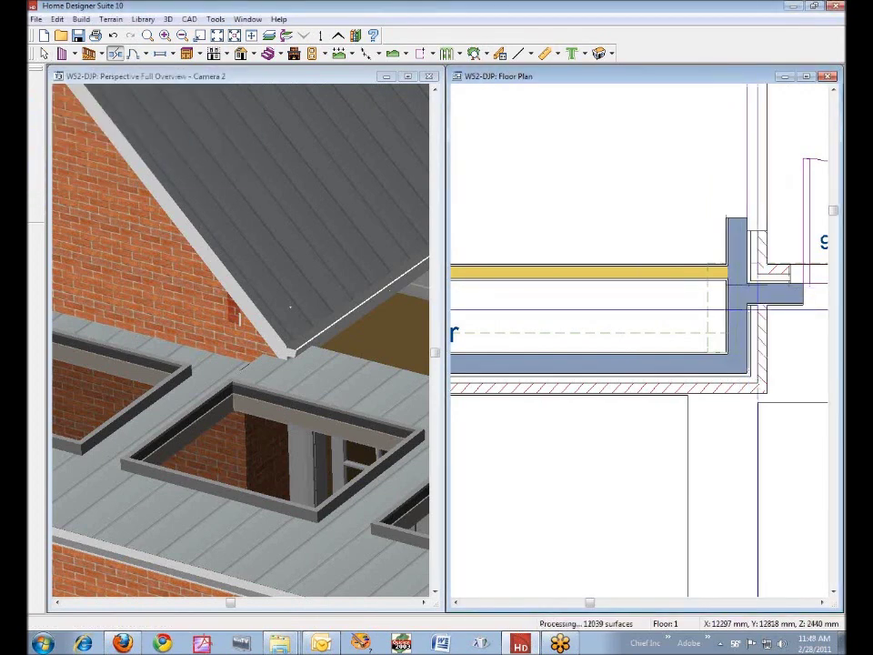
{"action": "left_click", "coordinate": [44, 53]}
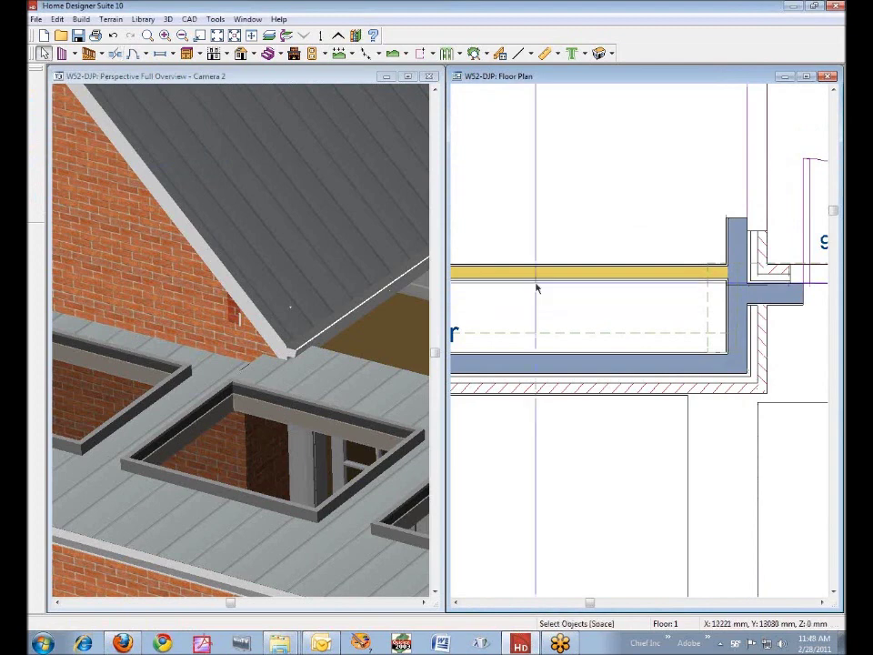
Step: Stretch the 505 mm wall segment right until it joins the hatched exterior wall
{"action": "left_click", "coordinate": [745, 337]}
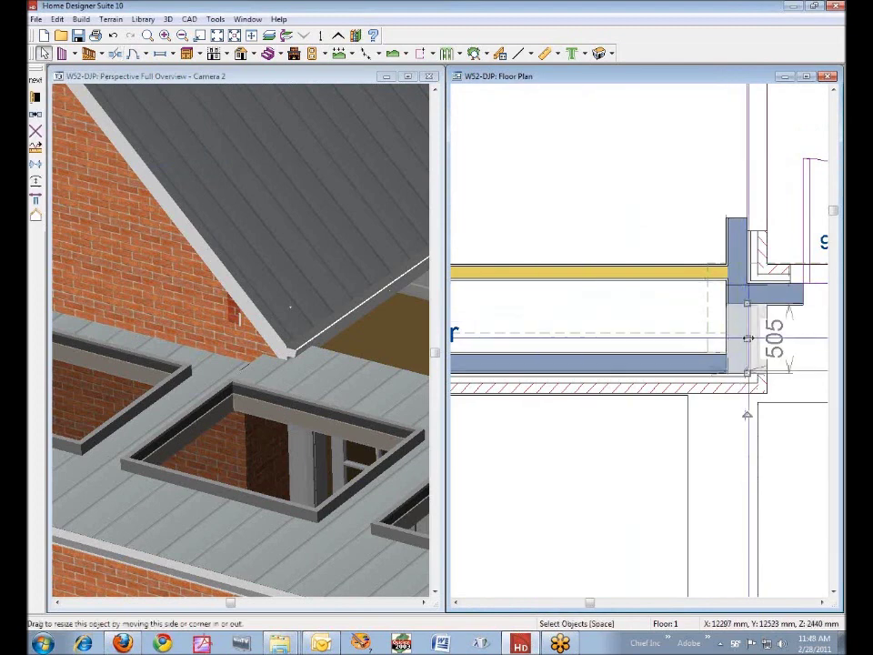
{"action": "left_click_drag", "start_coordinate": [747, 338], "coordinate": [768, 341]}
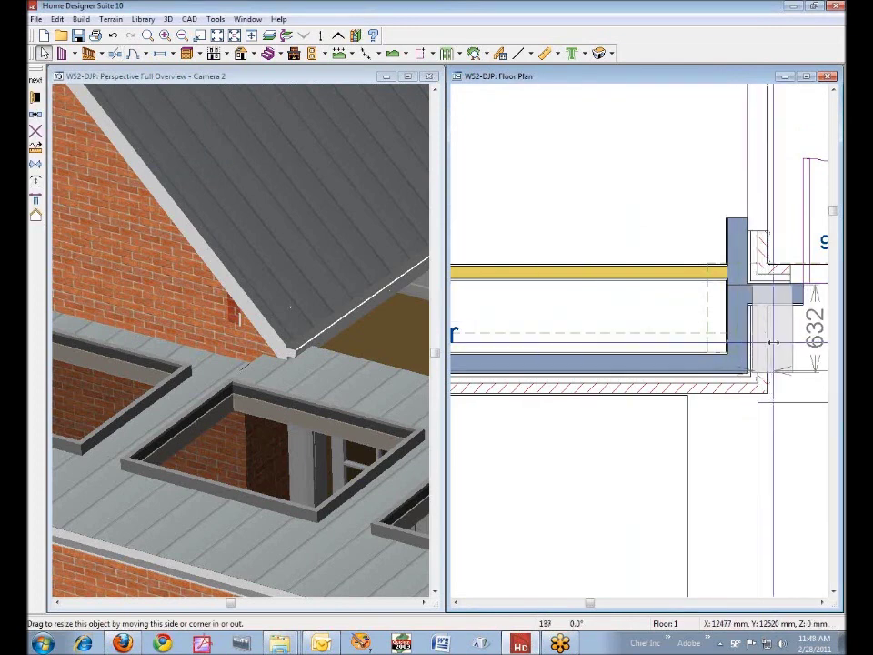
{"action": "left_click_drag", "start_coordinate": [773, 342], "coordinate": [774, 346]}
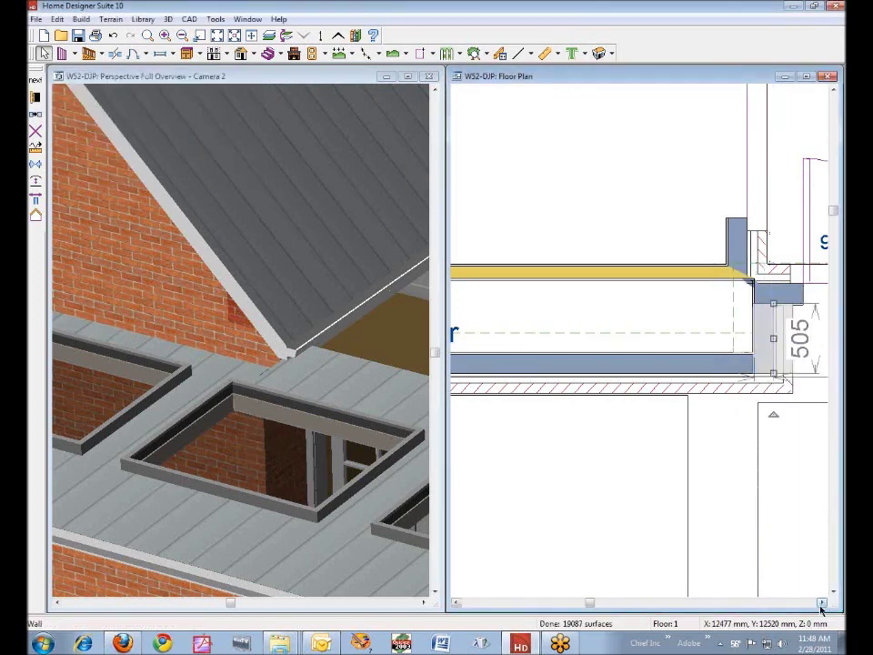
{"action": "left_click", "coordinate": [823, 605]}
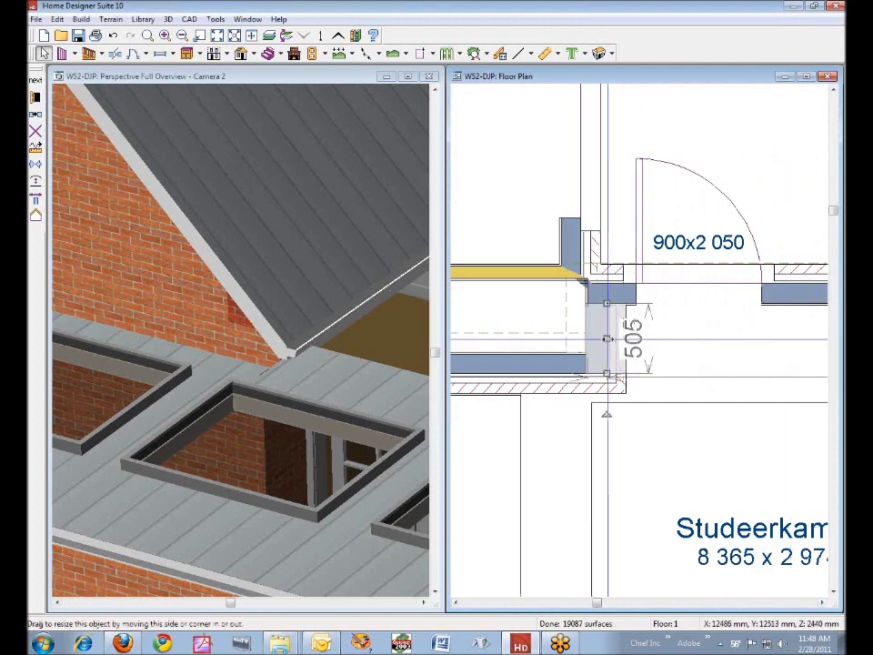
{"action": "mouse_move", "coordinate": [607, 337]}
{"action": "left_mouse_down"}
{"action": "mouse_move", "coordinate": [619, 338]}
{"action": "mouse_move", "coordinate": [606, 337]}
{"action": "left_mouse_up"}
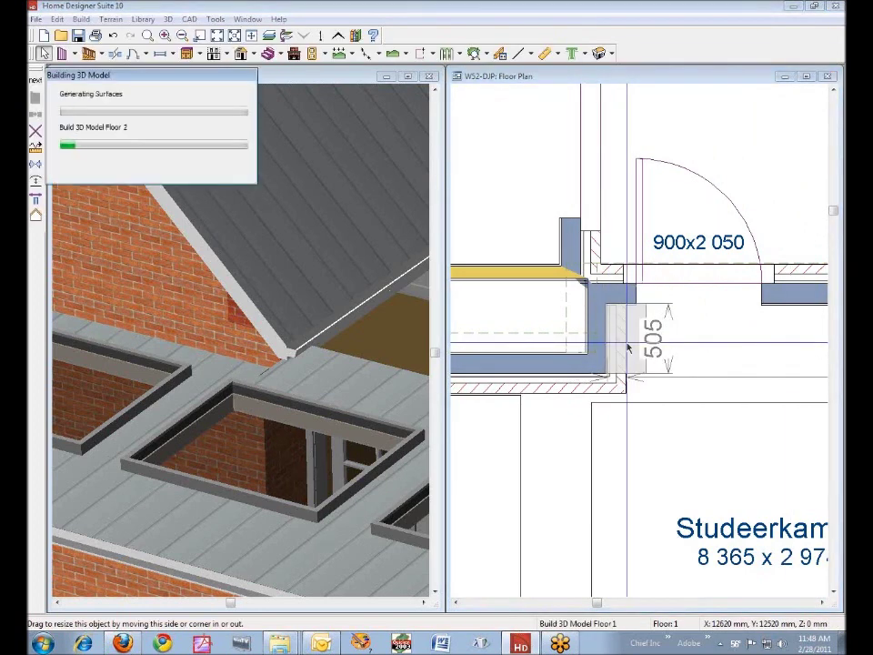
{"action": "left_click_drag", "start_coordinate": [562, 305], "coordinate": [690, 286]}
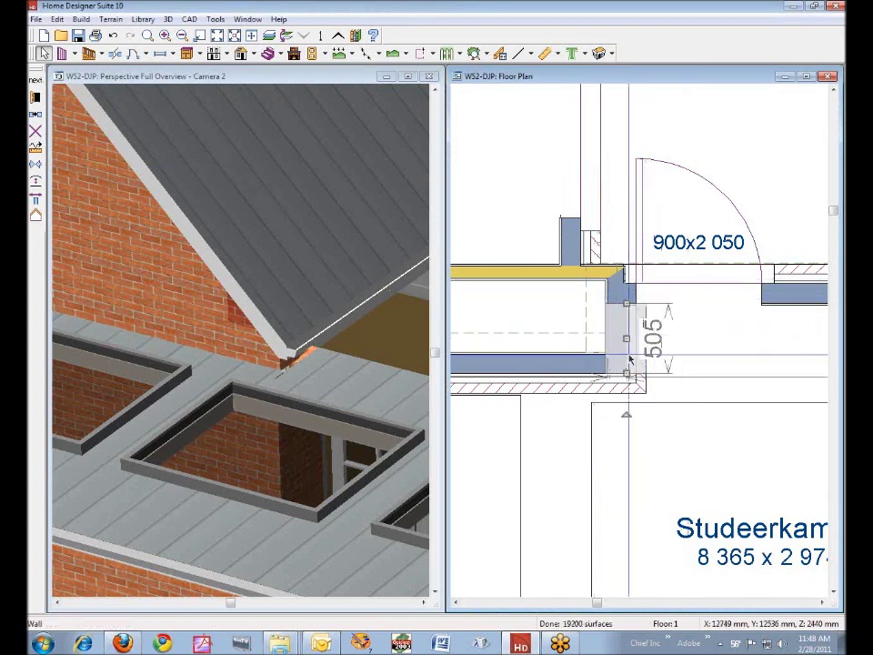
{"action": "left_click_drag", "start_coordinate": [627, 339], "coordinate": [640, 341]}
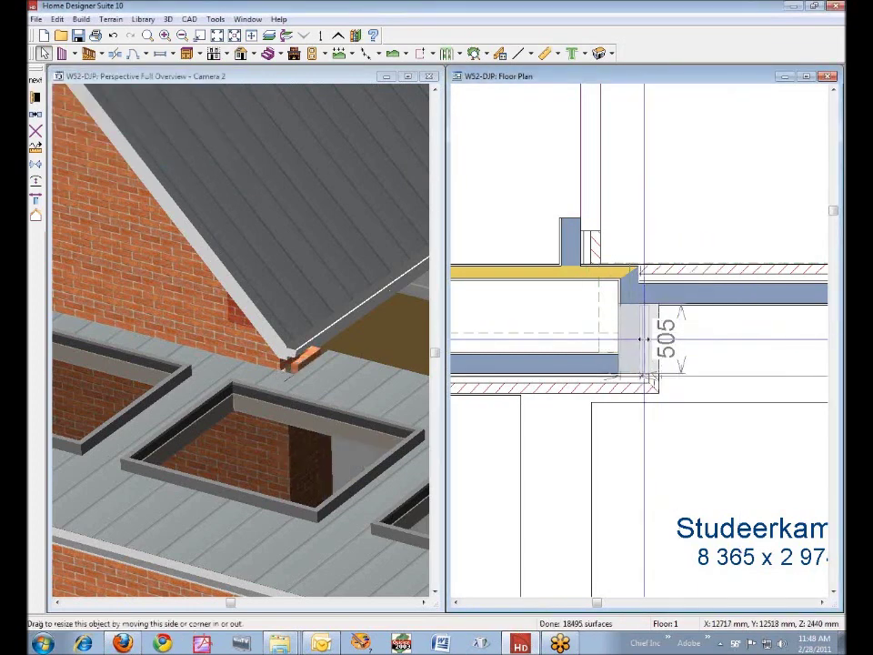
{"action": "left_click_drag", "start_coordinate": [639, 338], "coordinate": [650, 340]}
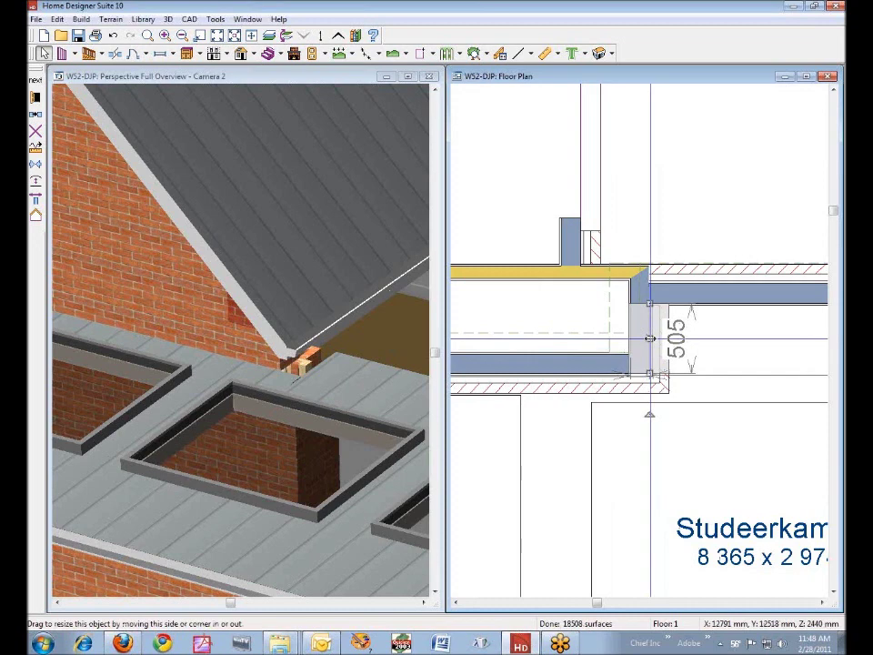
{"action": "left_click_drag", "start_coordinate": [650, 337], "coordinate": [643, 341]}
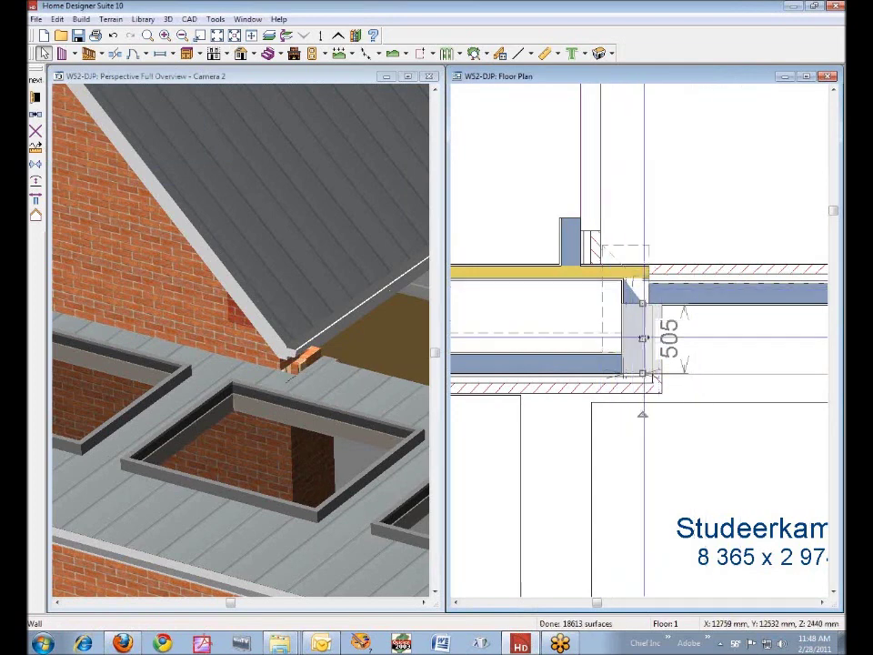
{"action": "left_click_drag", "start_coordinate": [641, 338], "coordinate": [640, 338]}
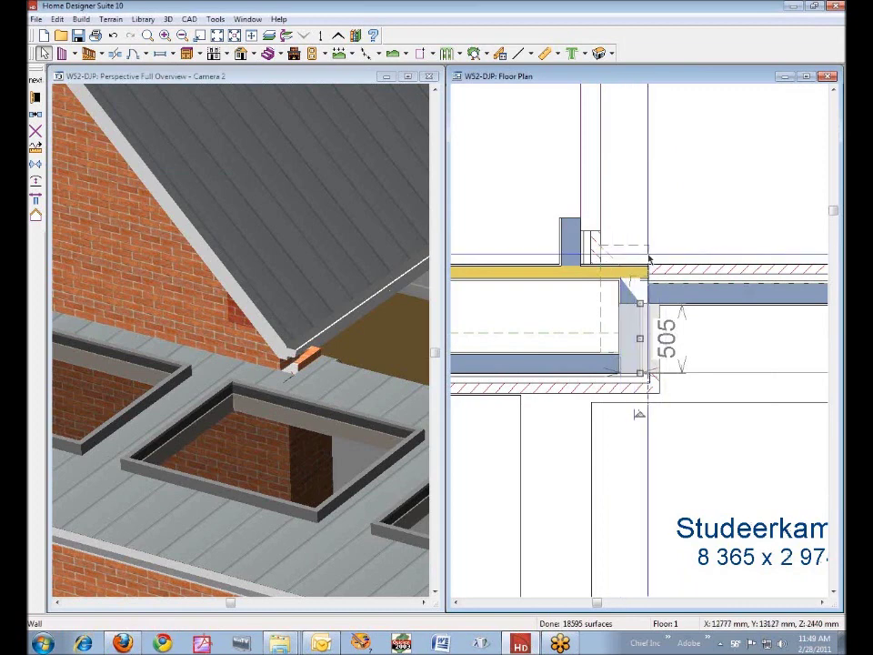
{"action": "left_click", "coordinate": [648, 246]}
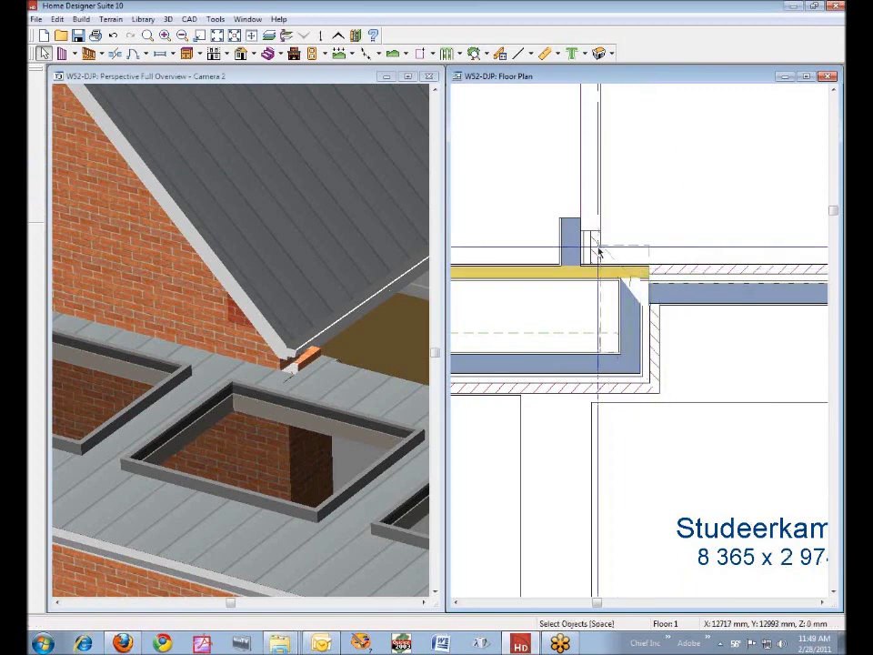
Step: Lengthen the yellow roof-edge wall and shorten the 3000 mm right wall to rejoin the corner
{"action": "left_click", "coordinate": [644, 273]}
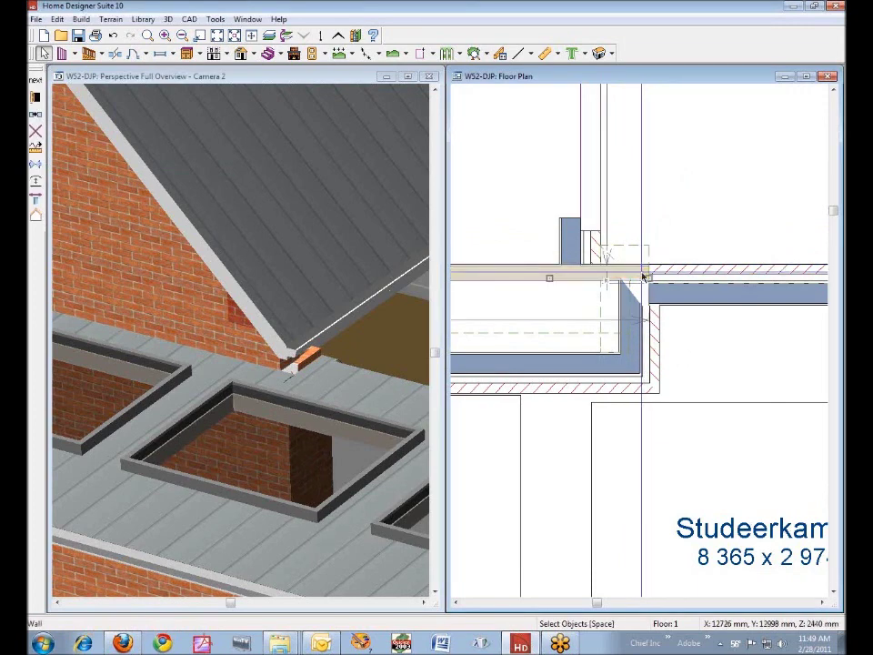
{"action": "left_click_drag", "start_coordinate": [644, 274], "coordinate": [574, 273]}
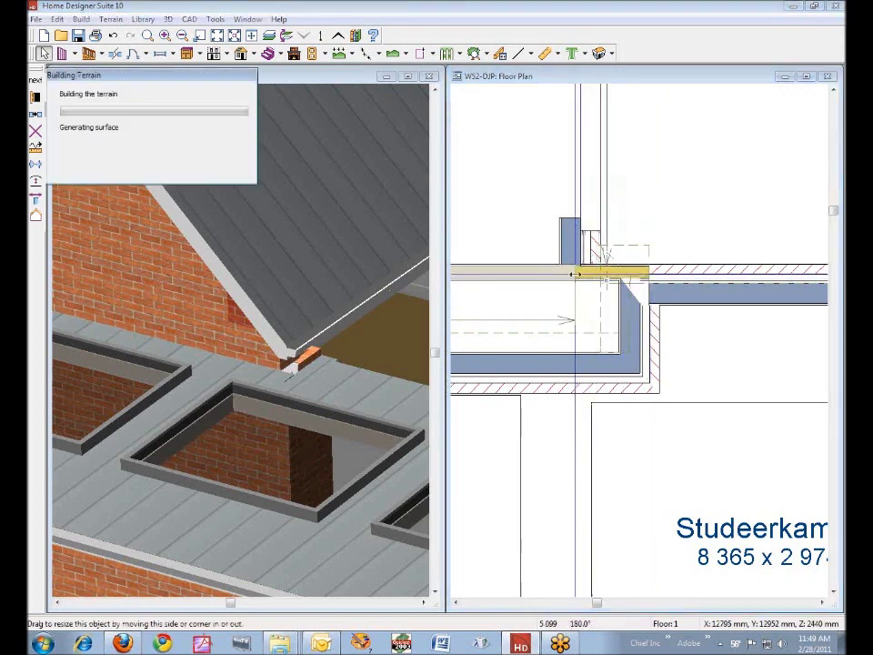
{"action": "left_click", "coordinate": [719, 298]}
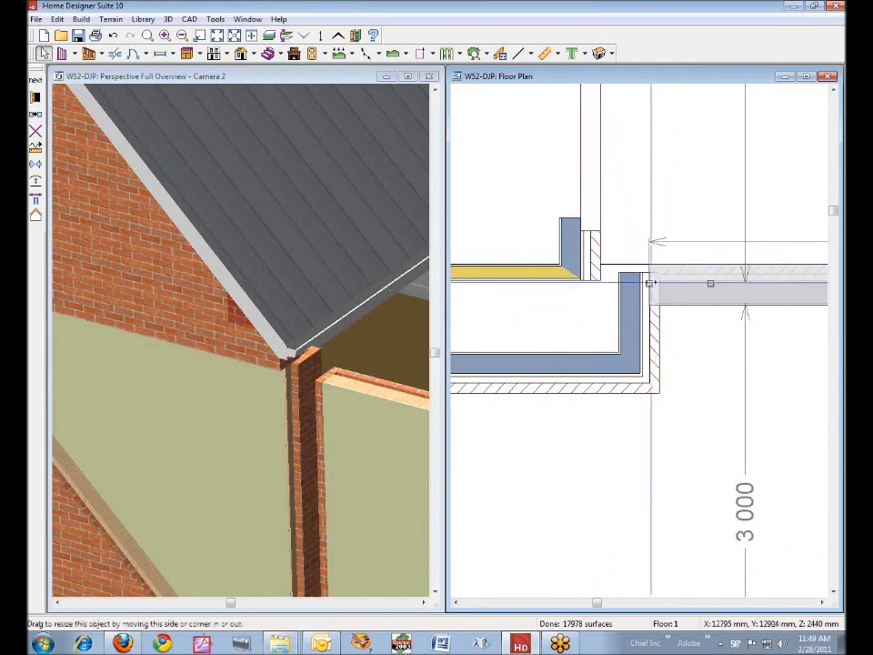
{"action": "left_click_drag", "start_coordinate": [651, 283], "coordinate": [589, 289]}
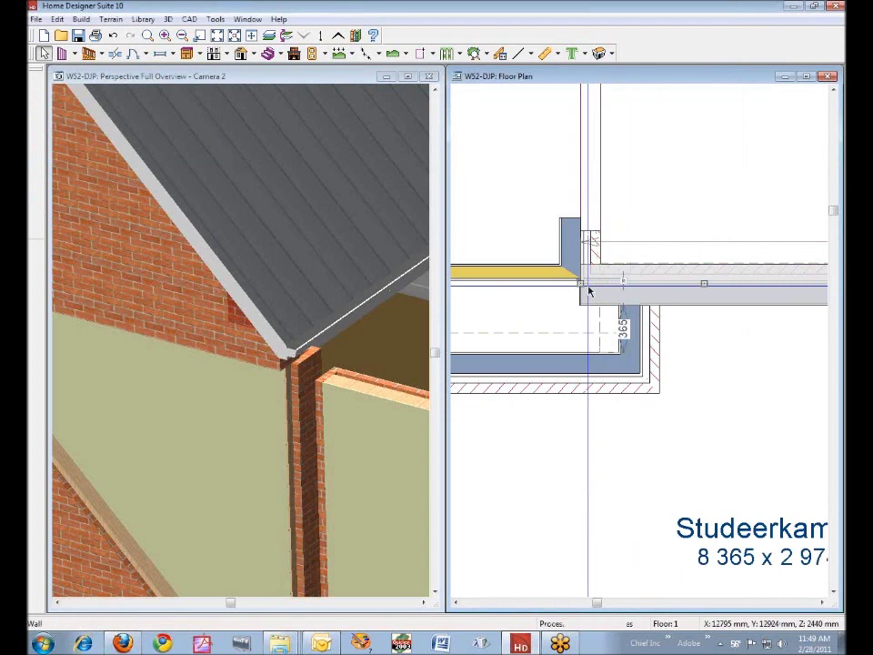
{"action": "left_click", "coordinate": [355, 403]}
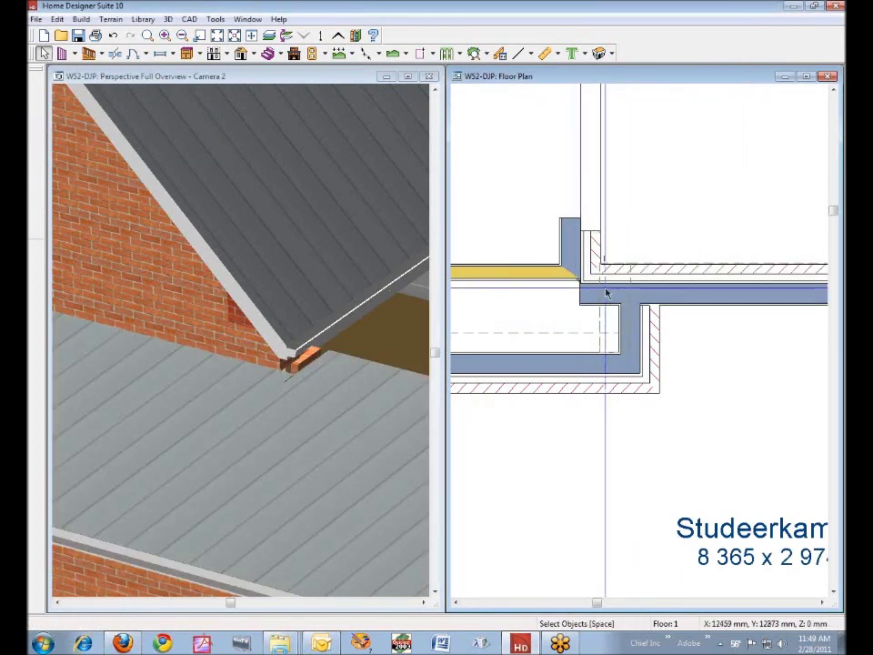
Step: Pull the 505 mm end wall slightly left so the extension walls join cleanly
{"action": "left_click", "coordinate": [639, 331]}
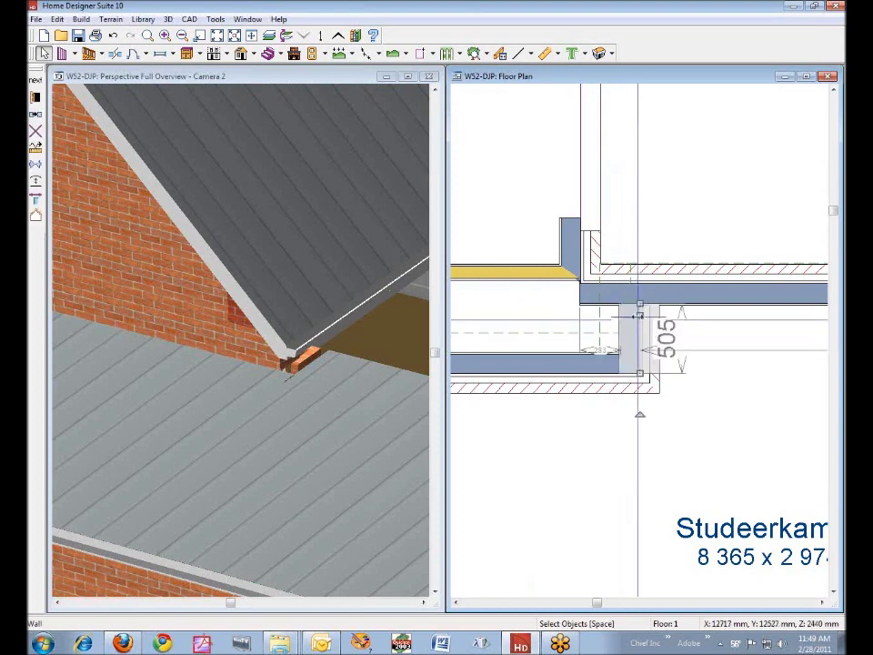
{"action": "left_click_drag", "start_coordinate": [640, 315], "coordinate": [619, 325]}
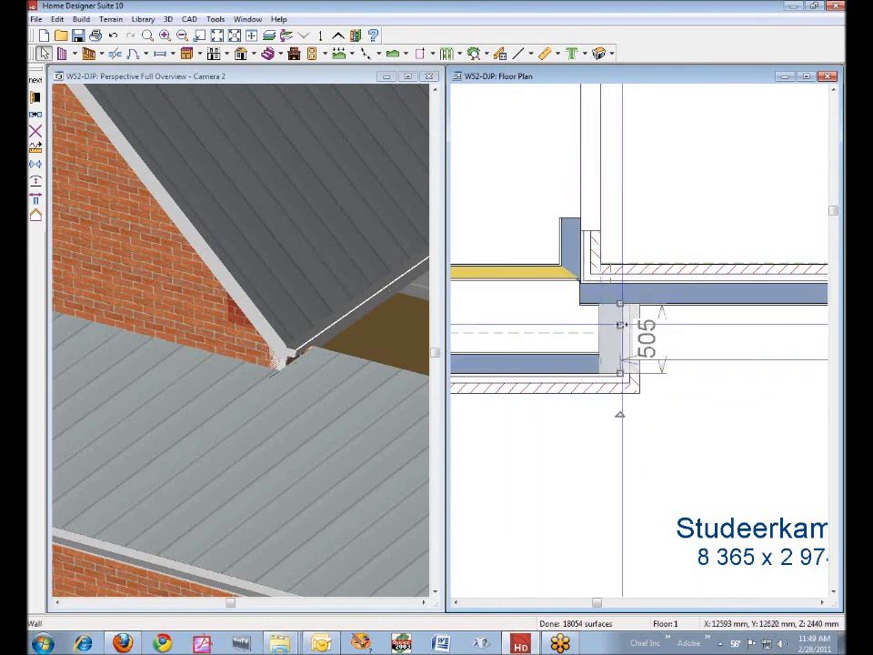
{"action": "left_click_drag", "start_coordinate": [620, 325], "coordinate": [615, 323]}
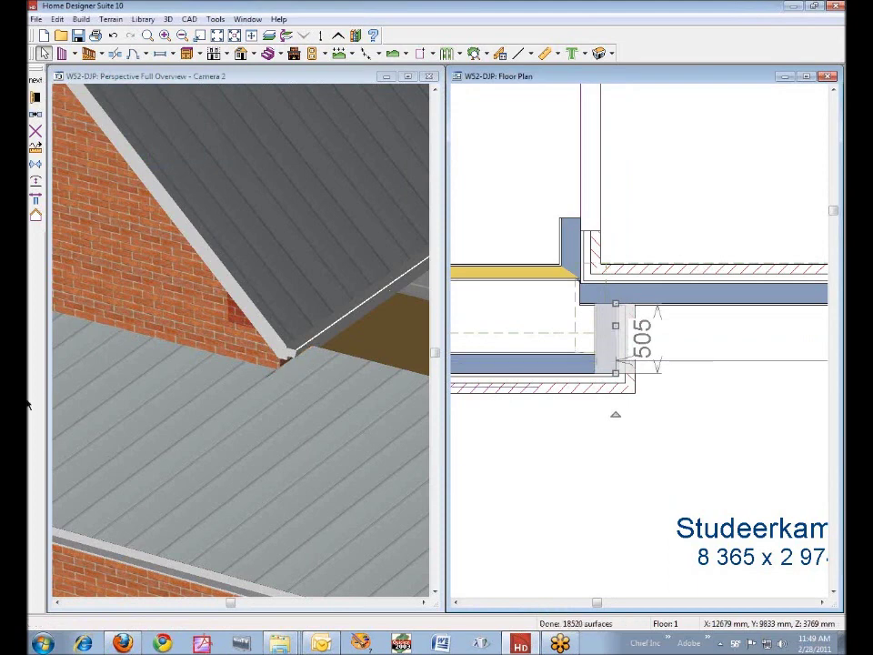
{"action": "left_click", "coordinate": [580, 351]}
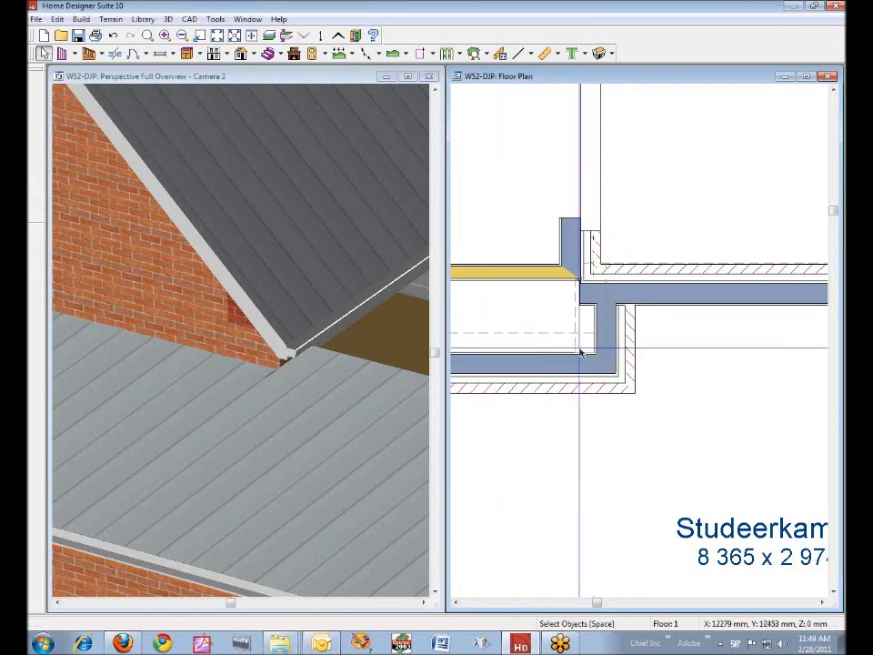
Step: Fit the house, garden and neighbouring building into the 3D view with Fill Window, then zoom in
{"action": "left_click", "coordinate": [243, 211]}
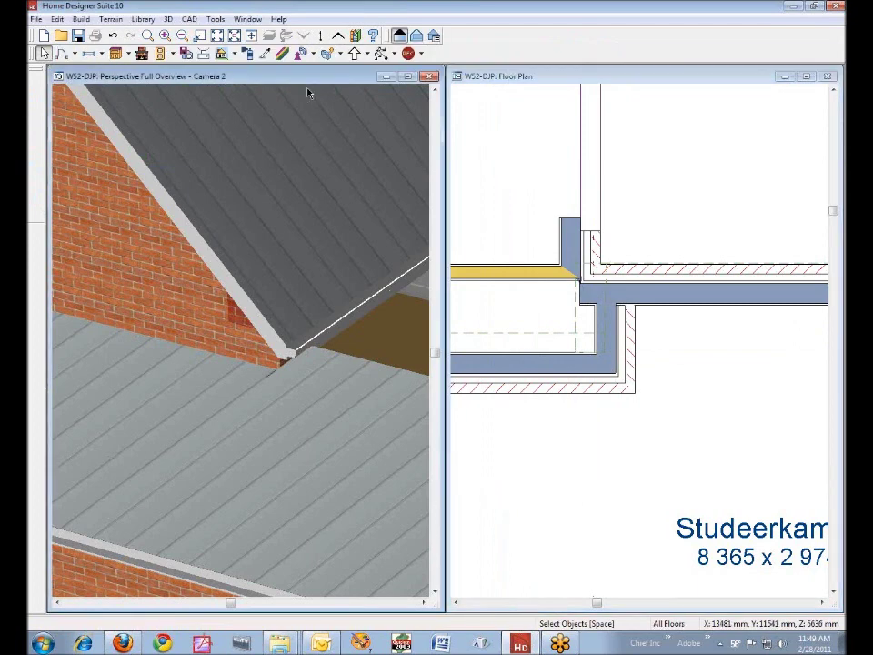
{"action": "scroll", "coordinate": [232, 144], "scroll_direction": "down", "scroll_amount": 5}
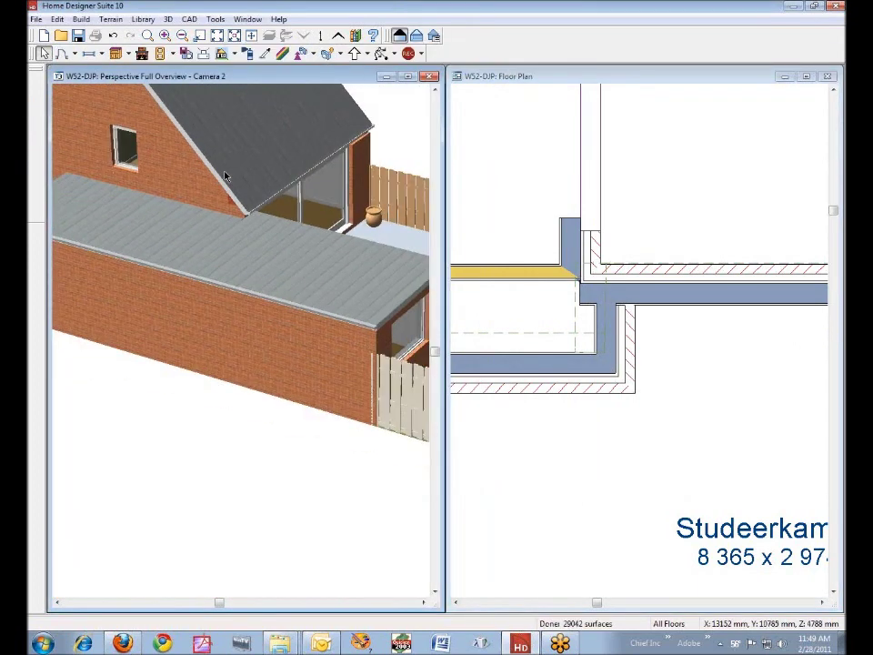
{"action": "scroll", "coordinate": [229, 174], "scroll_direction": "up", "scroll_amount": 1}
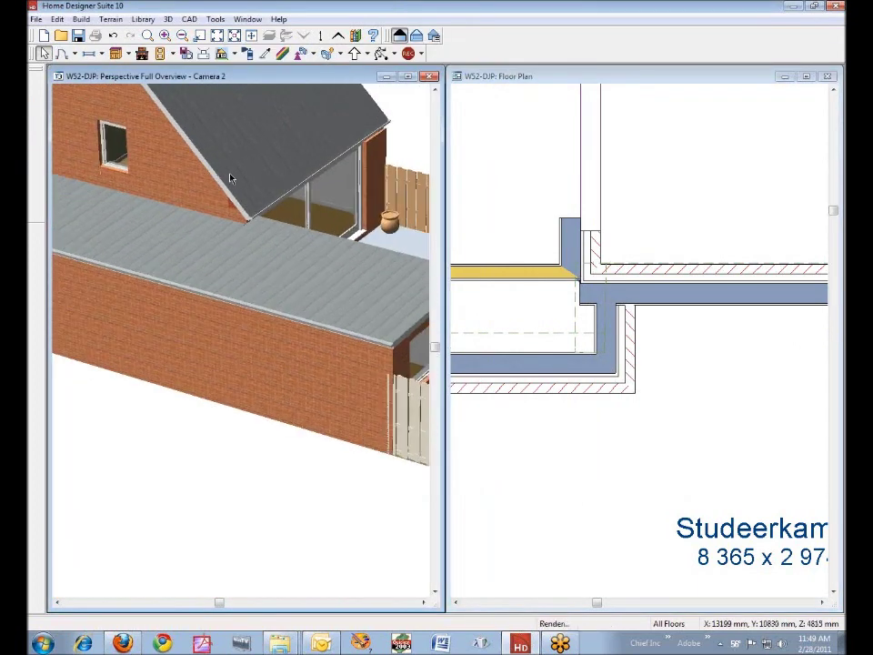
{"action": "left_click", "coordinate": [219, 36]}
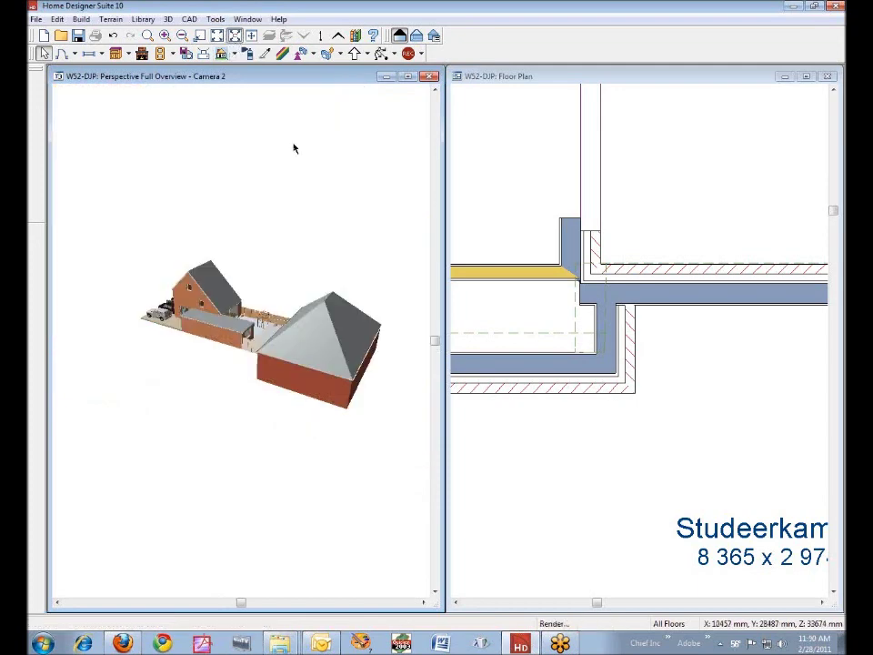
{"action": "scroll", "coordinate": [228, 297], "scroll_direction": "up", "scroll_amount": 1}
{"action": "scroll", "coordinate": [219, 305], "scroll_direction": "up", "scroll_amount": 4}
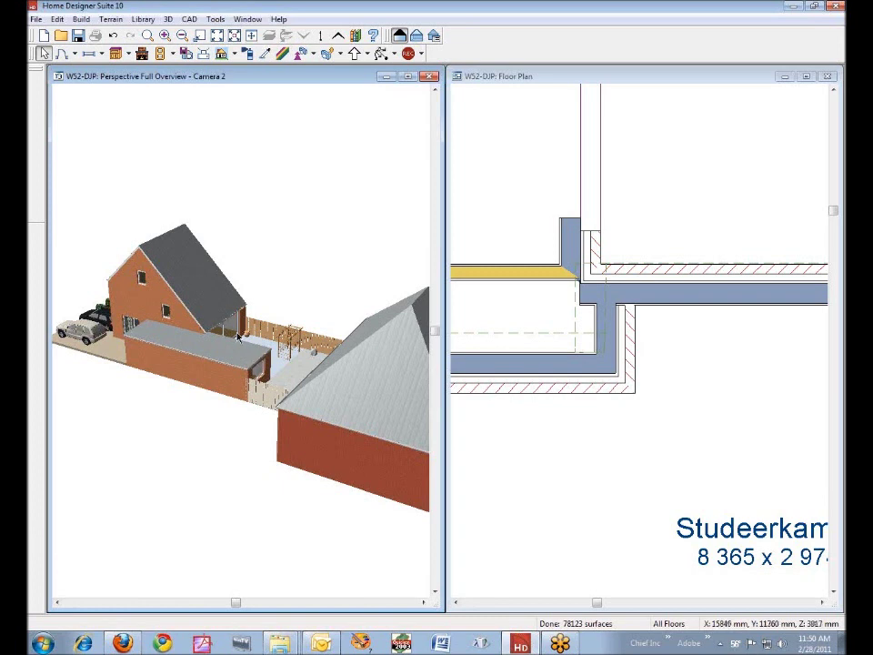
Step: Reopen the recent file W52.plan and zoom into its Floor 2 plan
{"action": "left_click", "coordinate": [36, 19]}
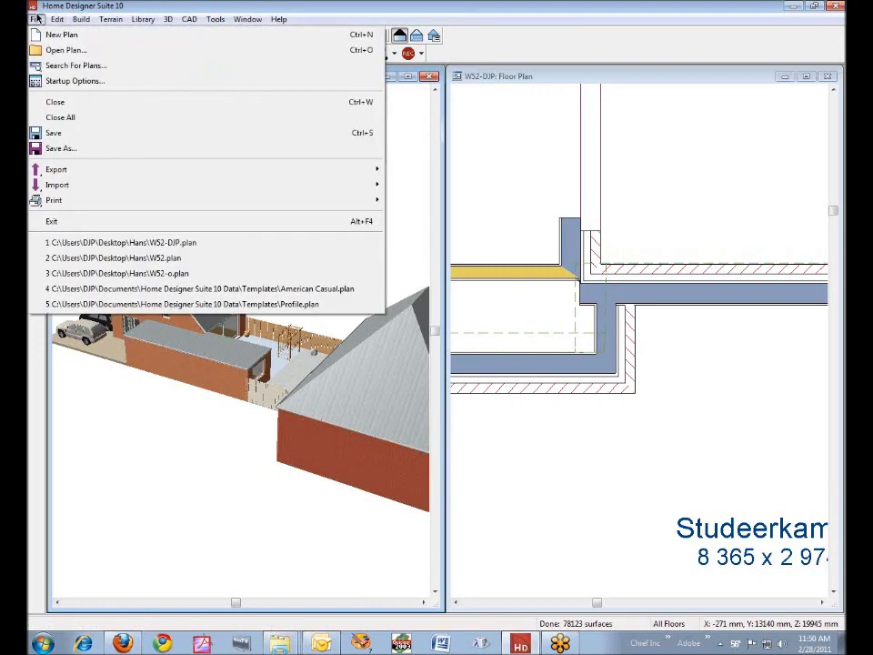
{"action": "left_click", "coordinate": [170, 261]}
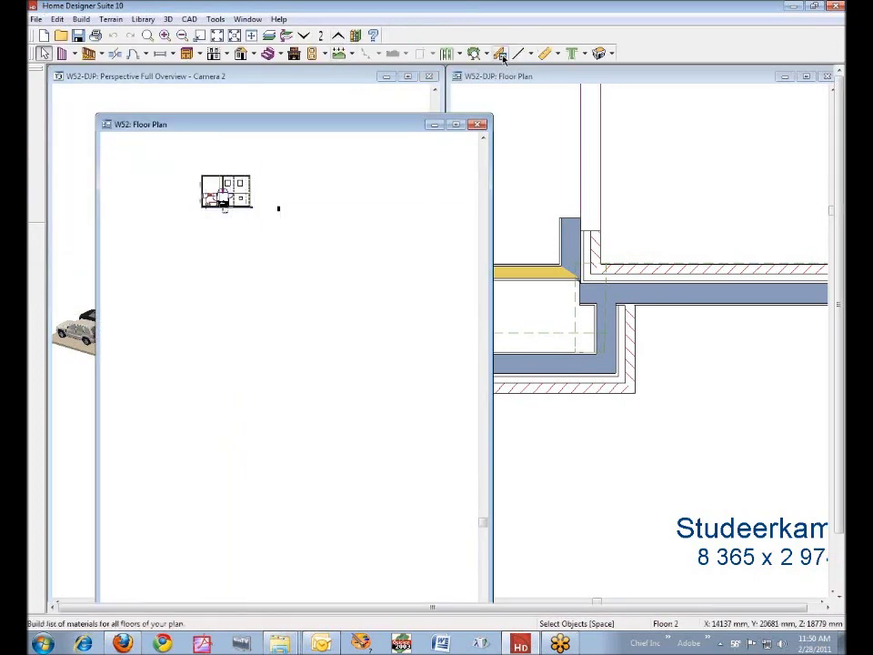
{"action": "key", "text": "shift+z"}
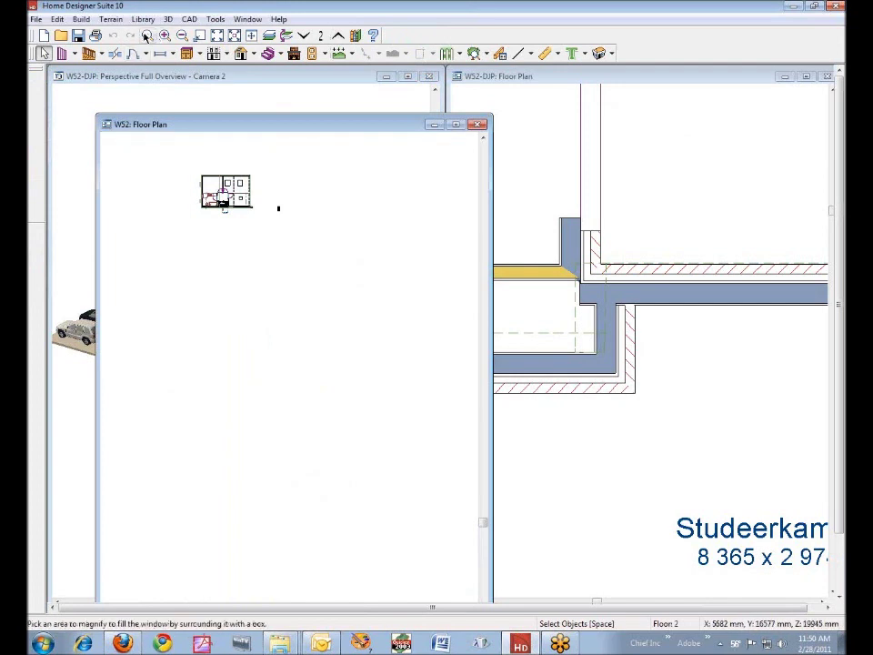
{"action": "left_click_drag", "start_coordinate": [193, 166], "coordinate": [288, 230]}
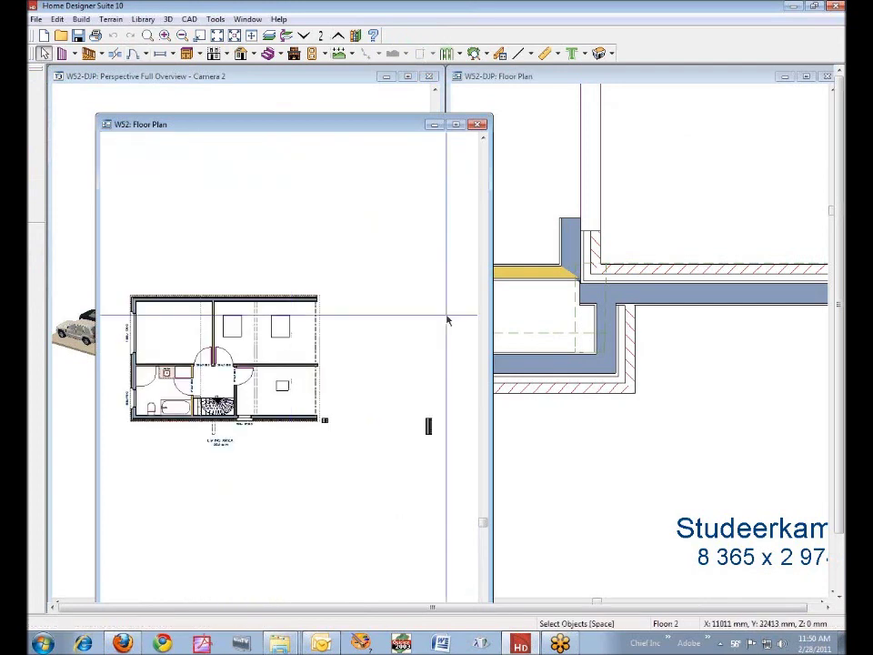
Step: Copy the three upper-floor skylights, then return to the W52-DJP windows
{"action": "left_click", "coordinate": [283, 385]}
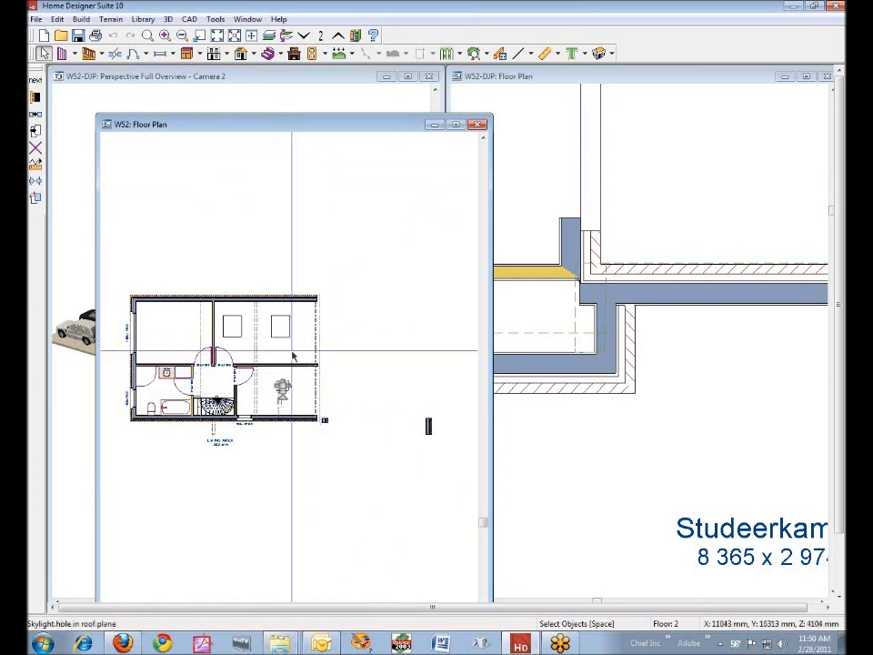
{"action": "left_click", "coordinate": [263, 346], "text": "shift"}
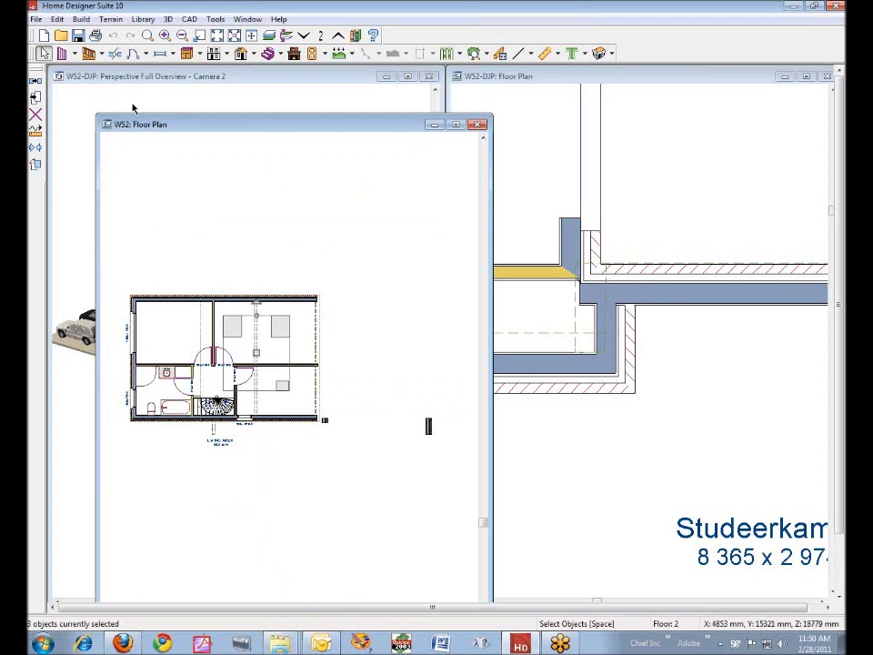
{"action": "left_click", "coordinate": [57, 19]}
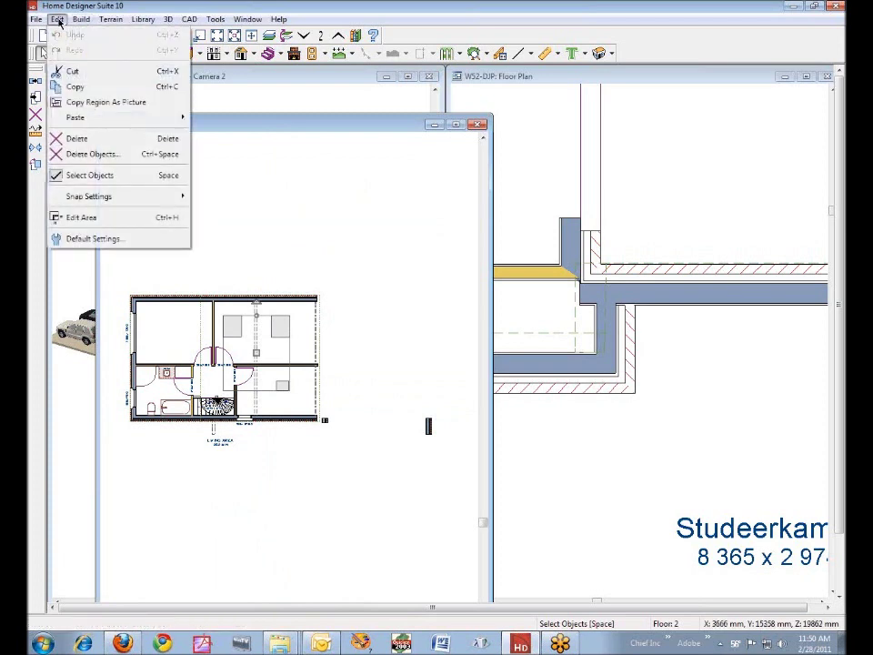
{"action": "left_click", "coordinate": [103, 88]}
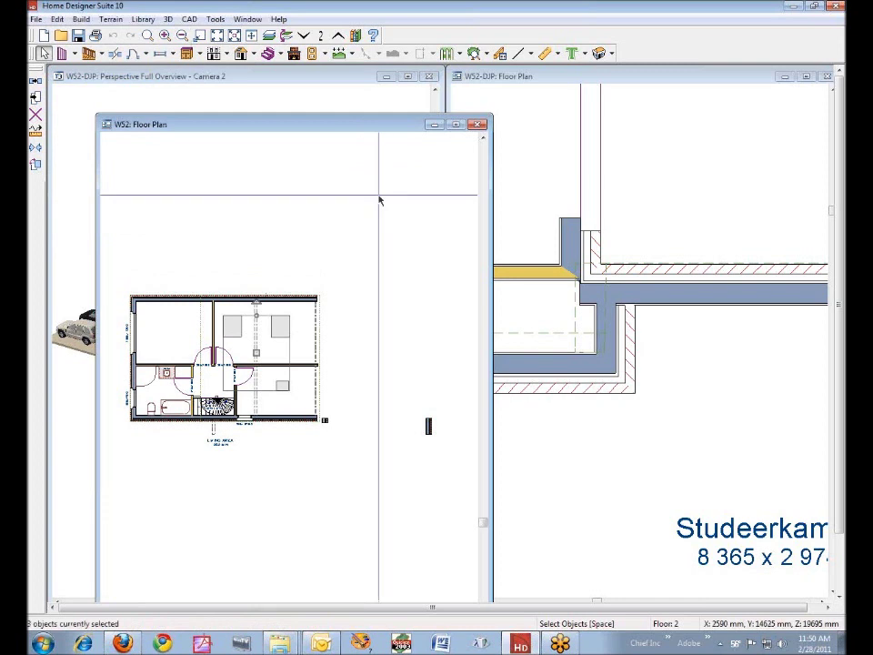
{"action": "left_click", "coordinate": [549, 77]}
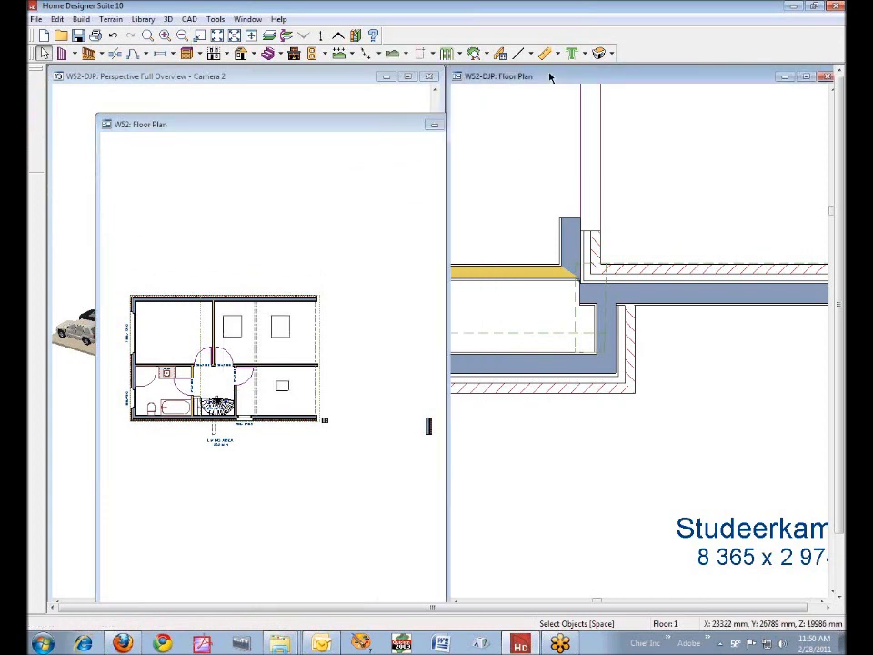
{"action": "left_click", "coordinate": [327, 78]}
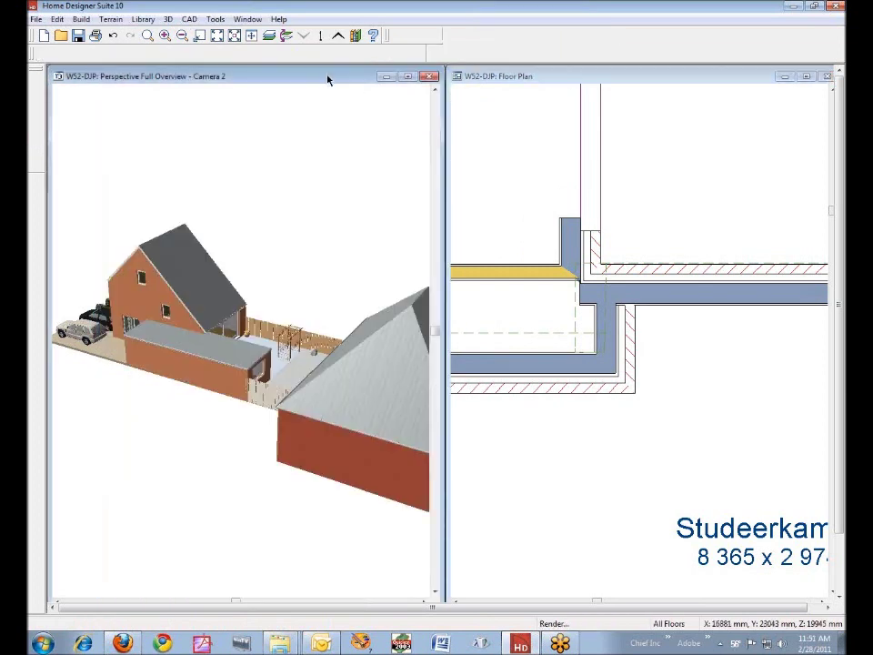
{"action": "left_click", "coordinate": [566, 79]}
Step: Paste Hold Position the skylights on Floor 1 and again on Floor 2, then return to Floor 1
{"action": "left_click", "coordinate": [57, 19]}
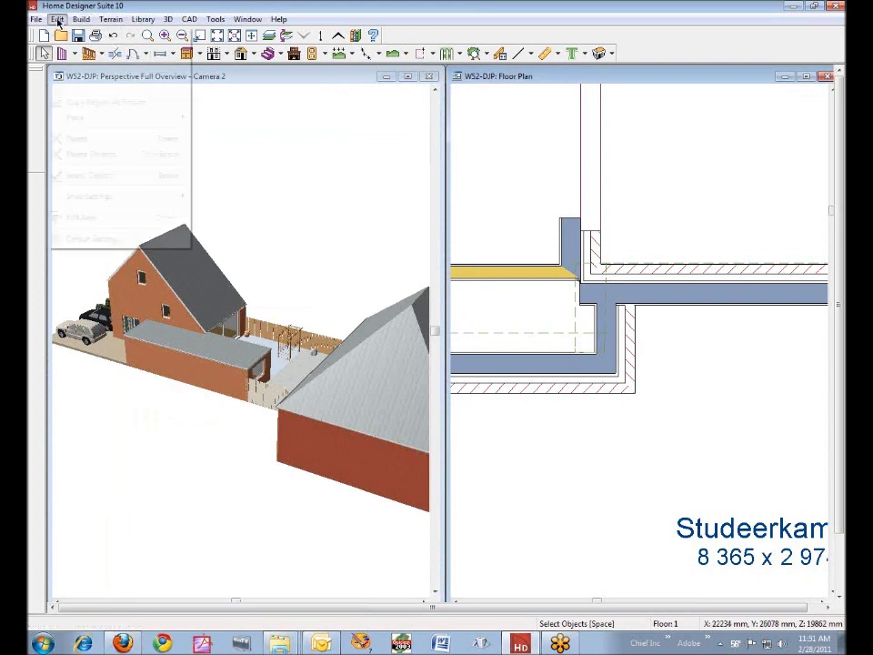
{"action": "mouse_move", "coordinate": [111, 117]}
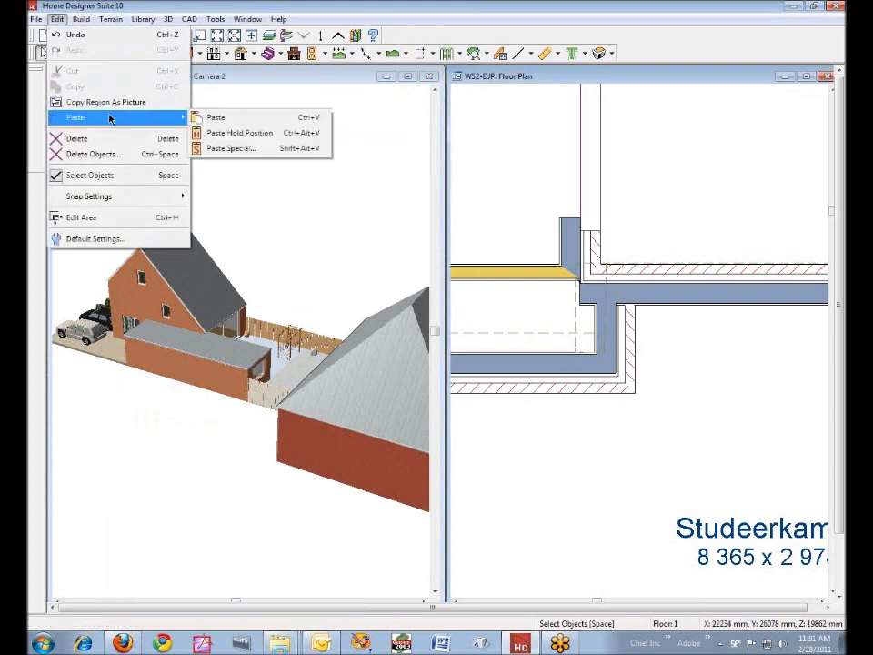
{"action": "left_click", "coordinate": [263, 134]}
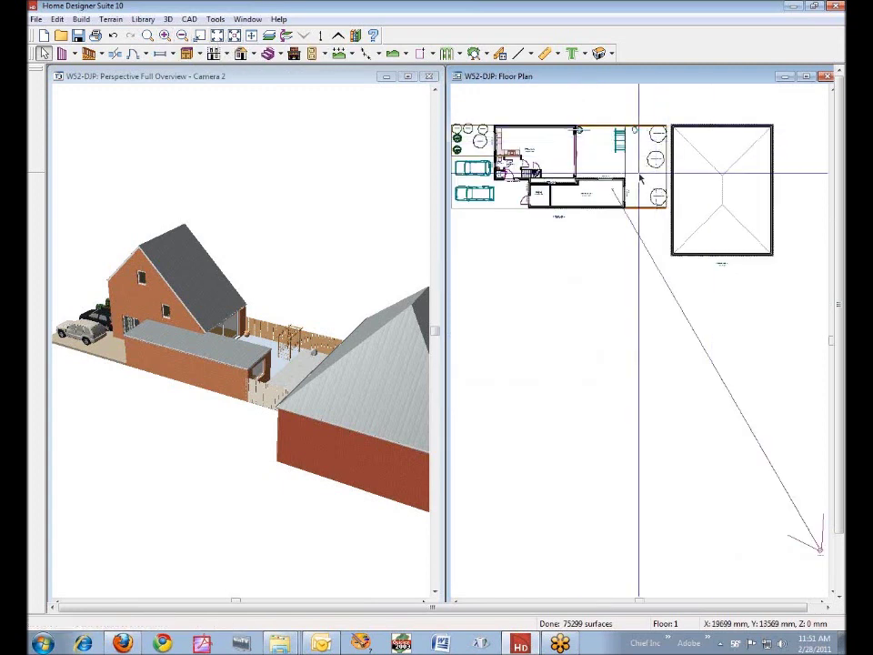
{"action": "left_click", "coordinate": [338, 36]}
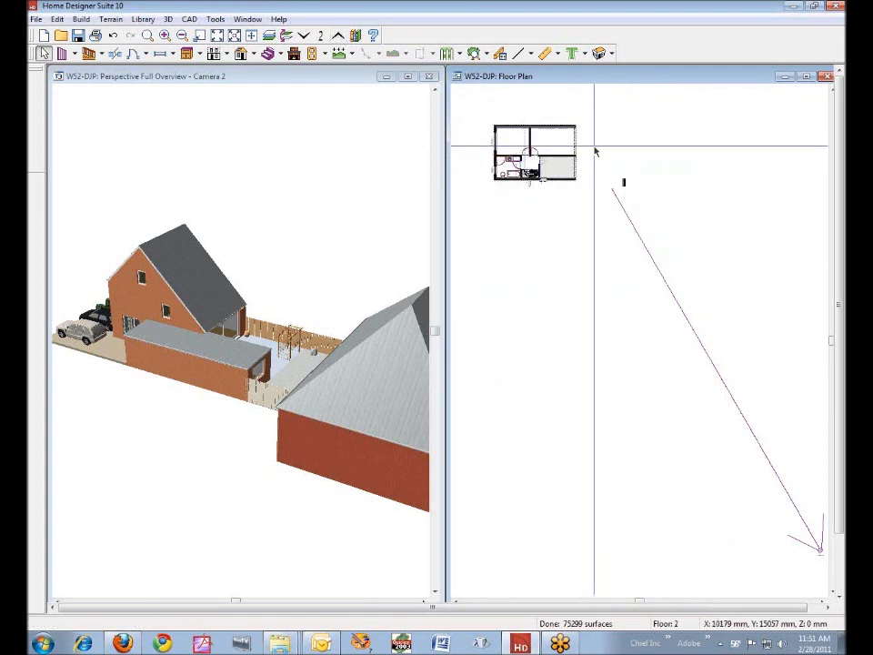
{"action": "left_click", "coordinate": [58, 20]}
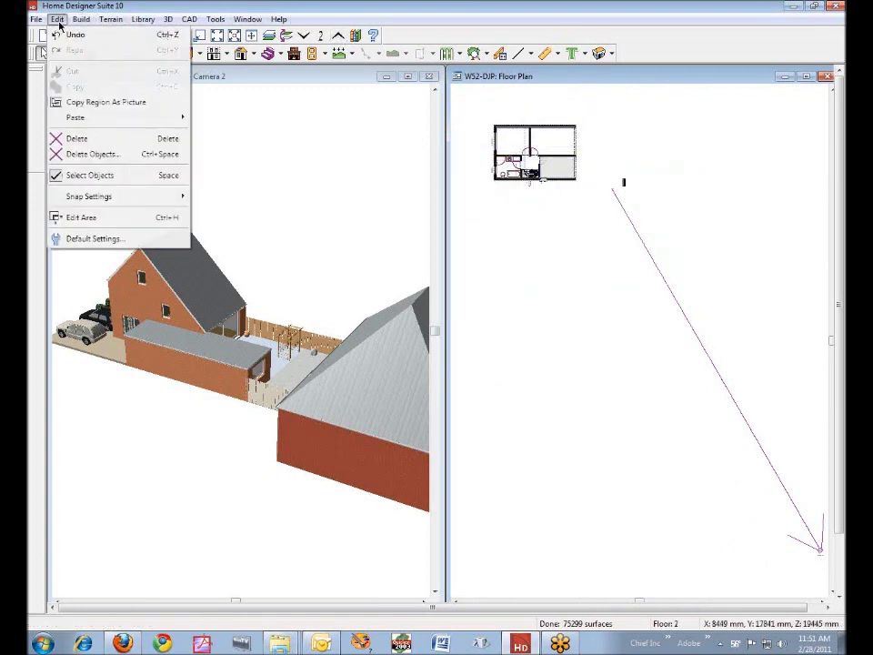
{"action": "mouse_move", "coordinate": [114, 118]}
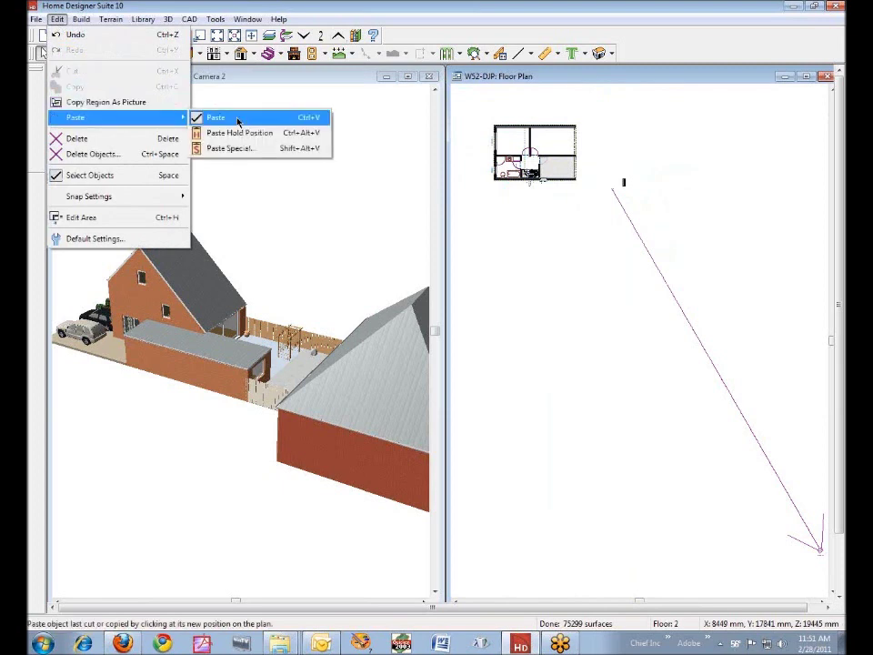
{"action": "left_click", "coordinate": [246, 135]}
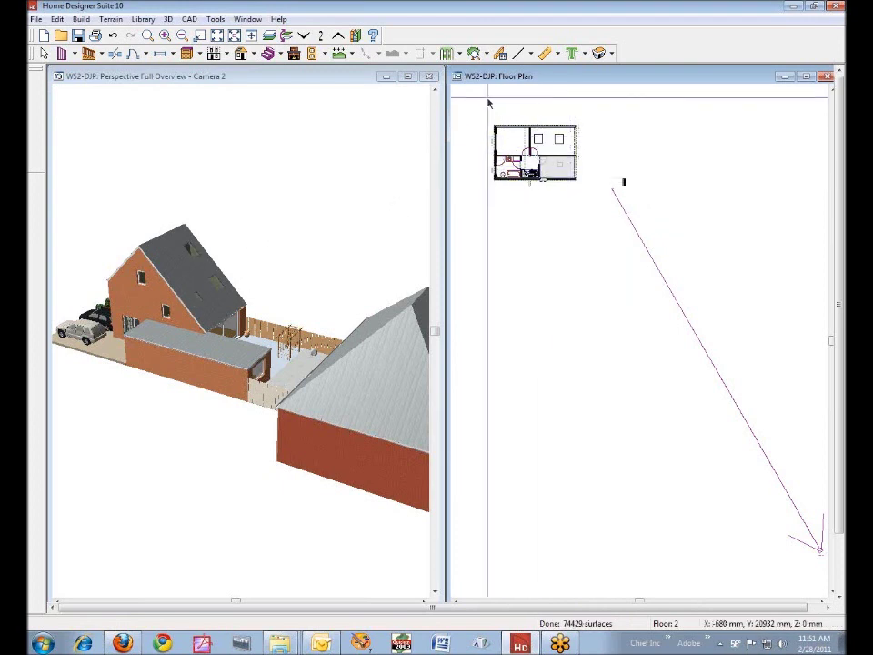
{"action": "left_click", "coordinate": [320, 35]}
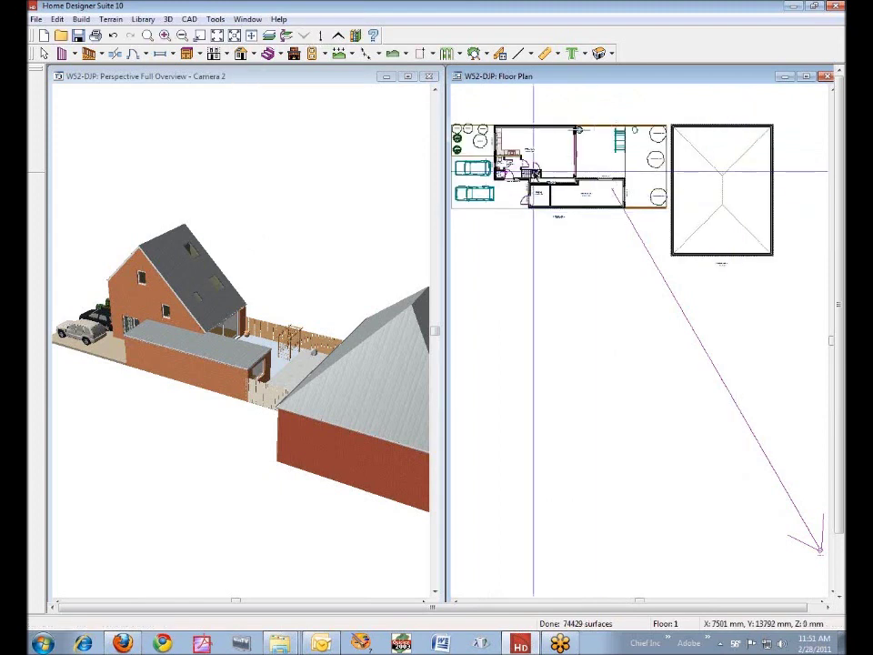
Step: Select the three living-area skylights on the ground floor of the original W52 plan
{"action": "left_click", "coordinate": [190, 88]}
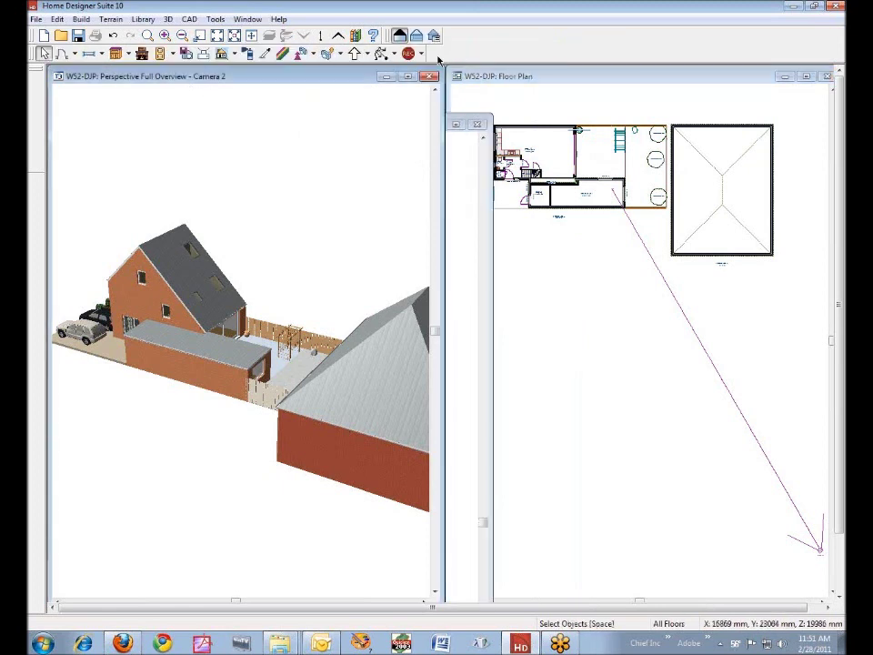
{"action": "left_click", "coordinate": [457, 123]}
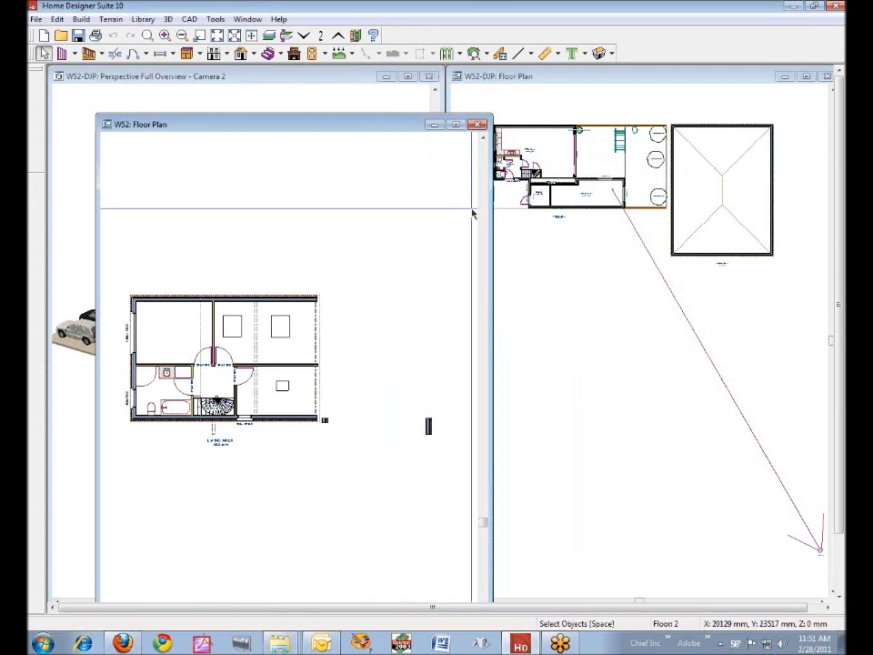
{"action": "left_click", "coordinate": [304, 35]}
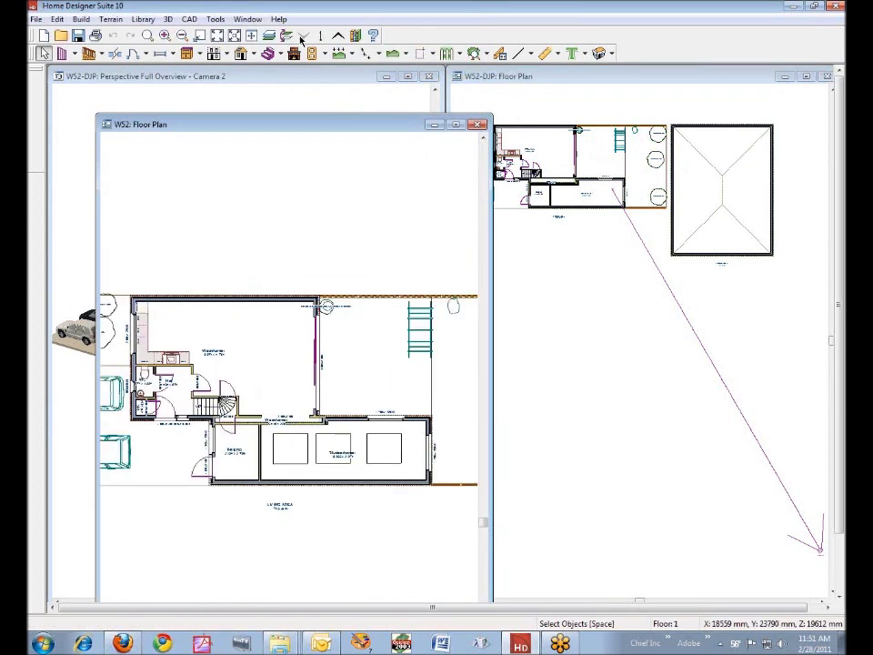
{"action": "left_click", "coordinate": [300, 448]}
{"action": "left_click", "coordinate": [343, 447], "text": "shift"}
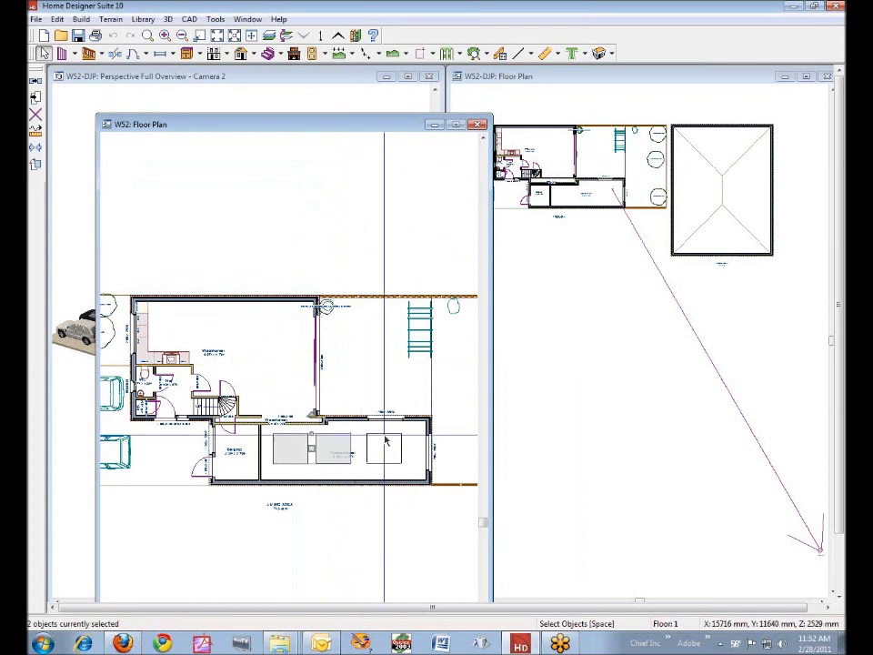
{"action": "left_click", "coordinate": [386, 451], "text": "shift"}
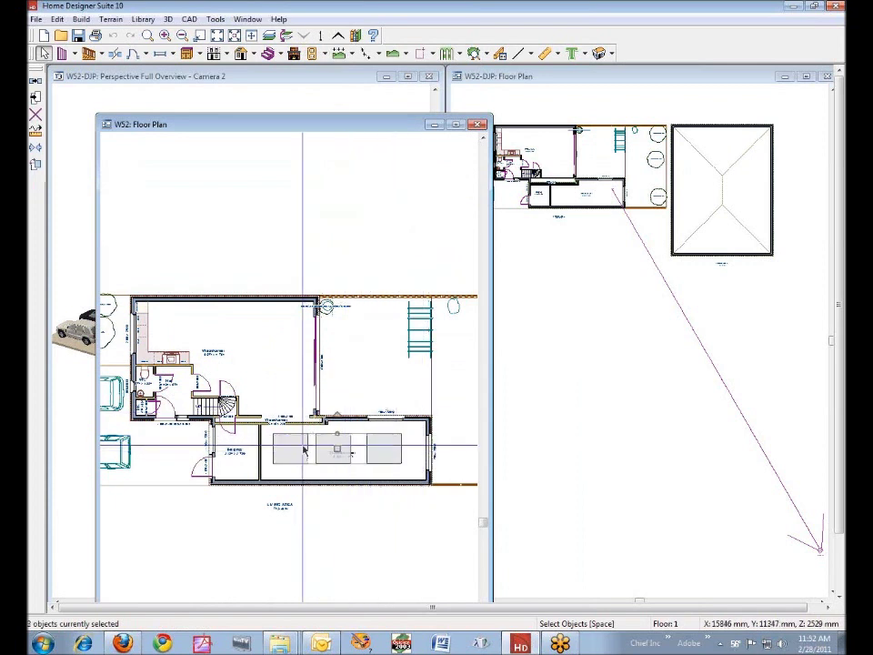
{"action": "left_click", "coordinate": [332, 449]}
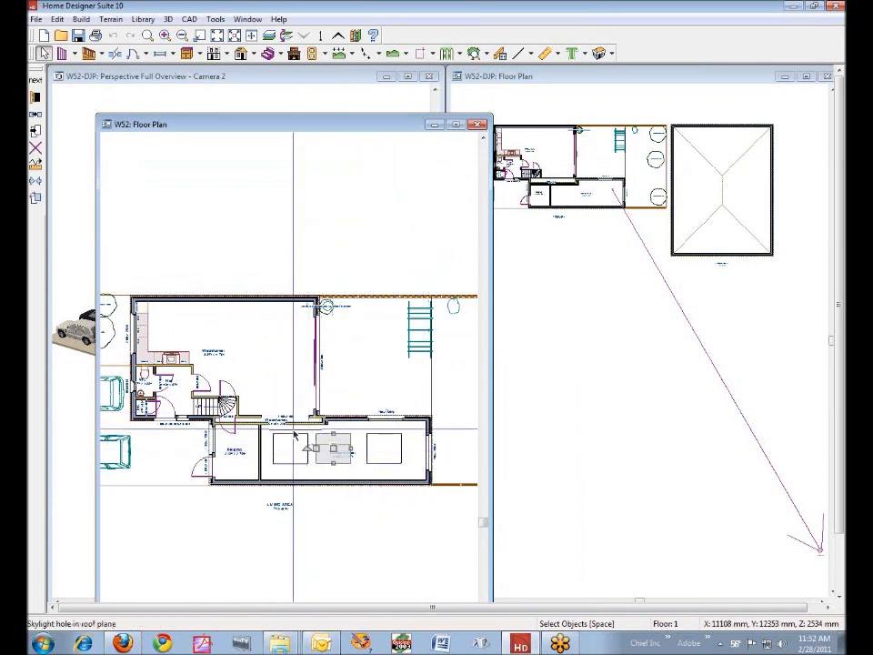
{"action": "left_click", "coordinate": [300, 448], "text": "shift"}
{"action": "left_click_drag", "start_coordinate": [332, 443], "coordinate": [335, 446]}
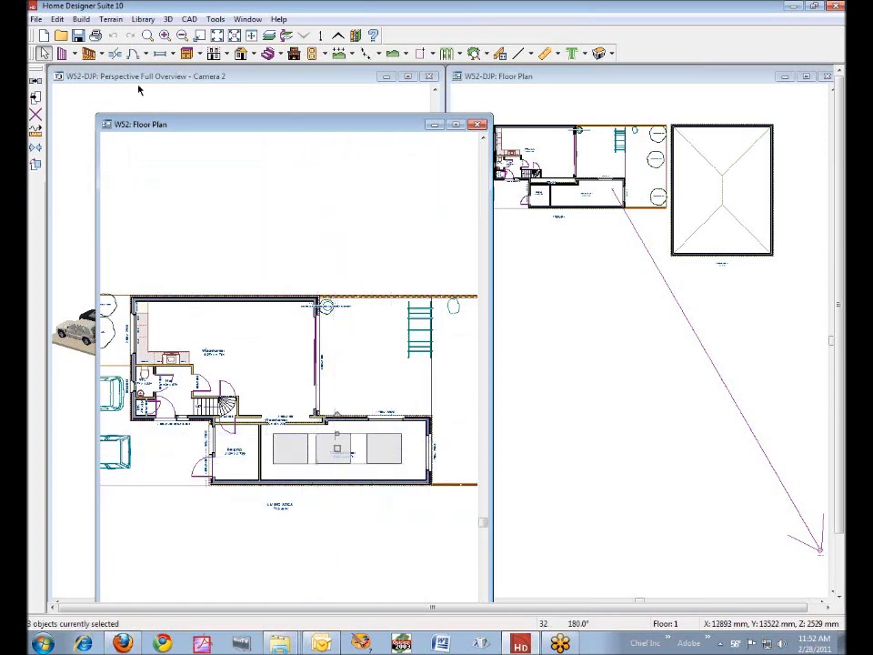
Step: Copy the skylights, Paste Hold Position them into the W52-DJP plan, and close W52: Floor Plan
{"action": "left_click", "coordinate": [56, 19]}
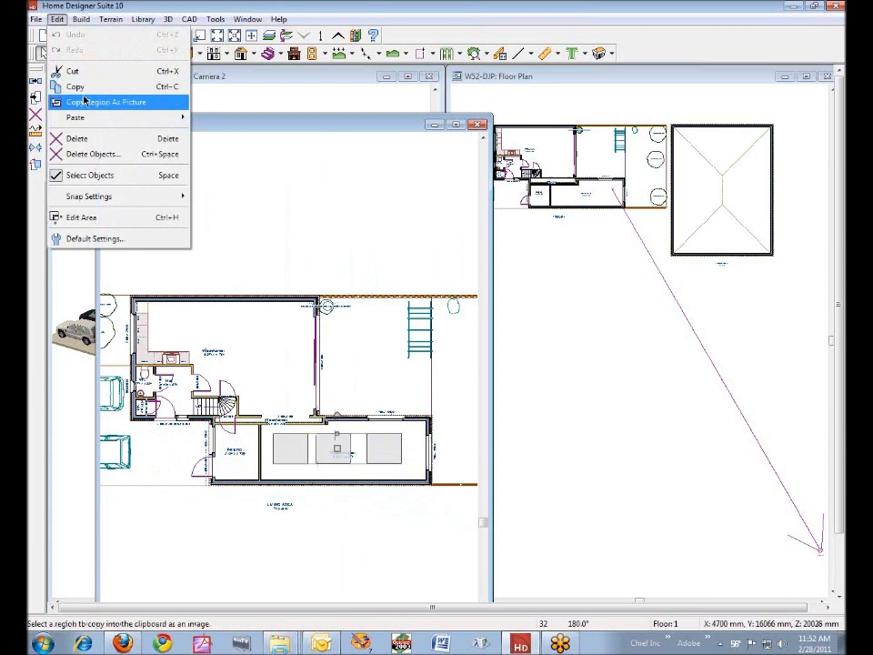
{"action": "left_click", "coordinate": [88, 87]}
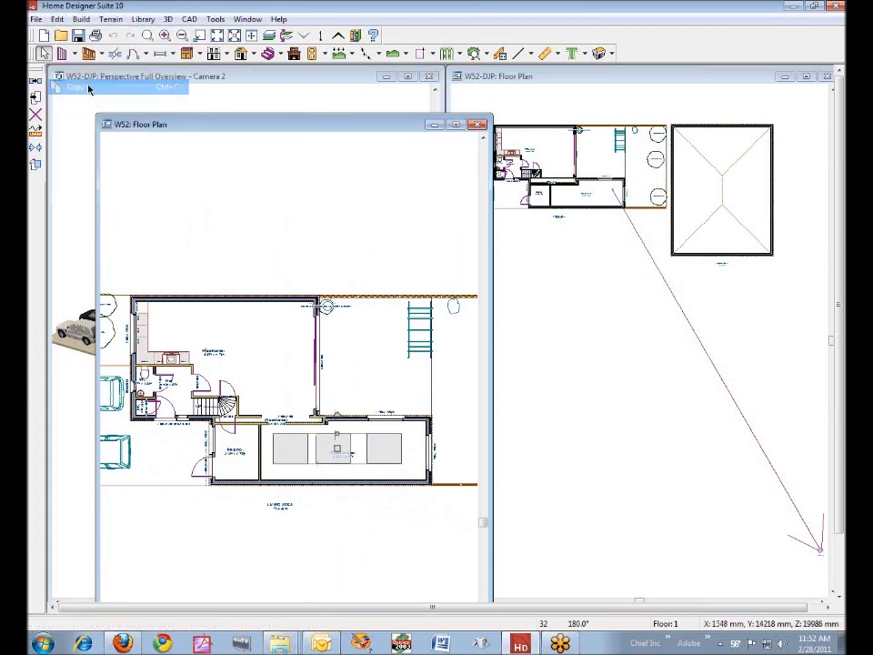
{"action": "left_click", "coordinate": [639, 78]}
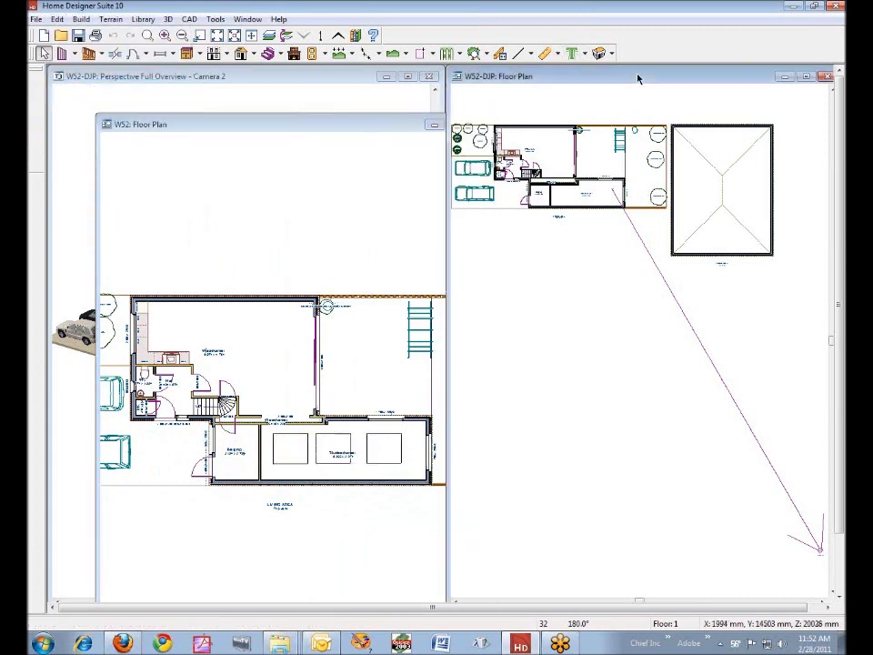
{"action": "left_click", "coordinate": [60, 19]}
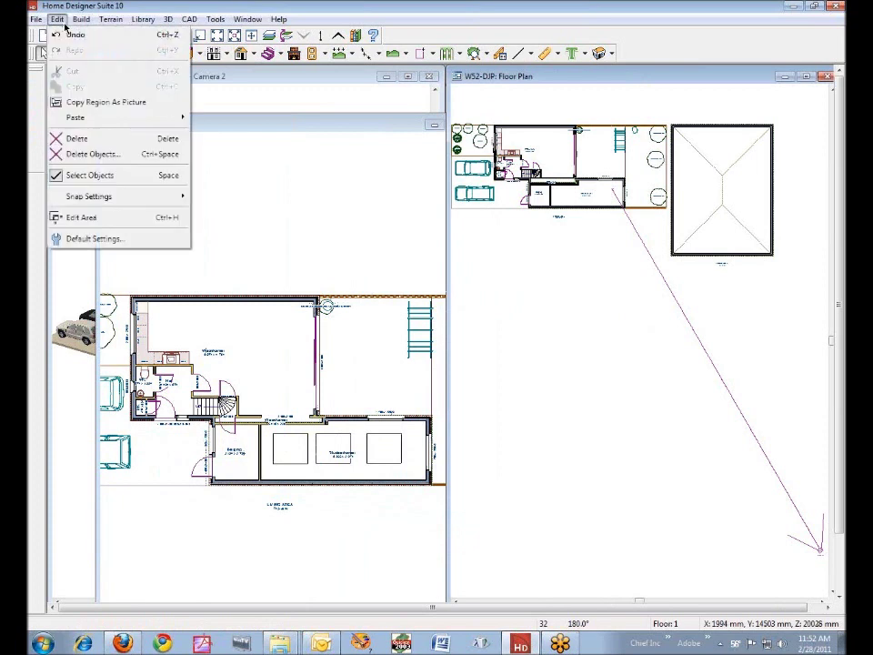
{"action": "mouse_move", "coordinate": [89, 117]}
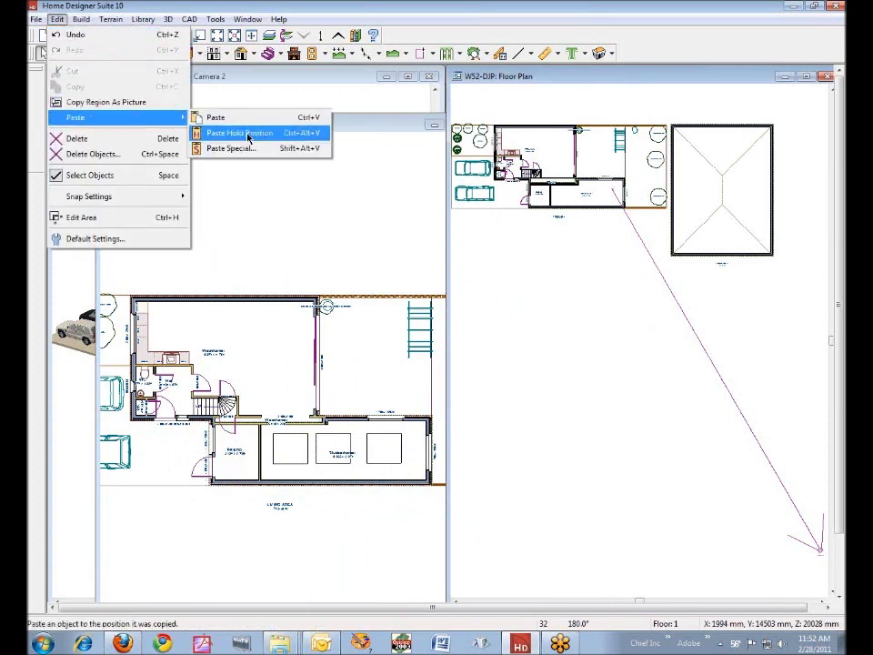
{"action": "left_click", "coordinate": [250, 136]}
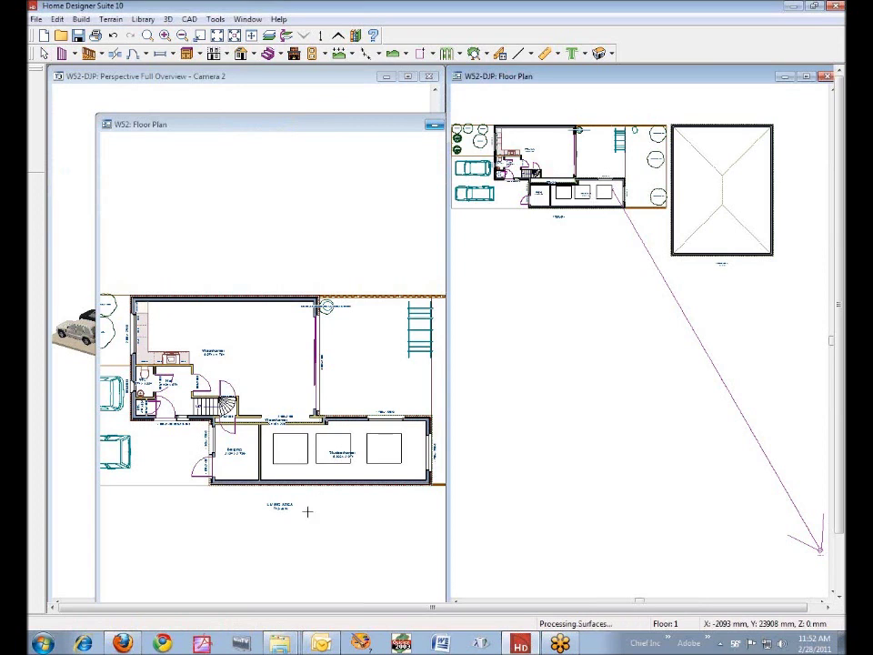
{"action": "left_click", "coordinate": [365, 134]}
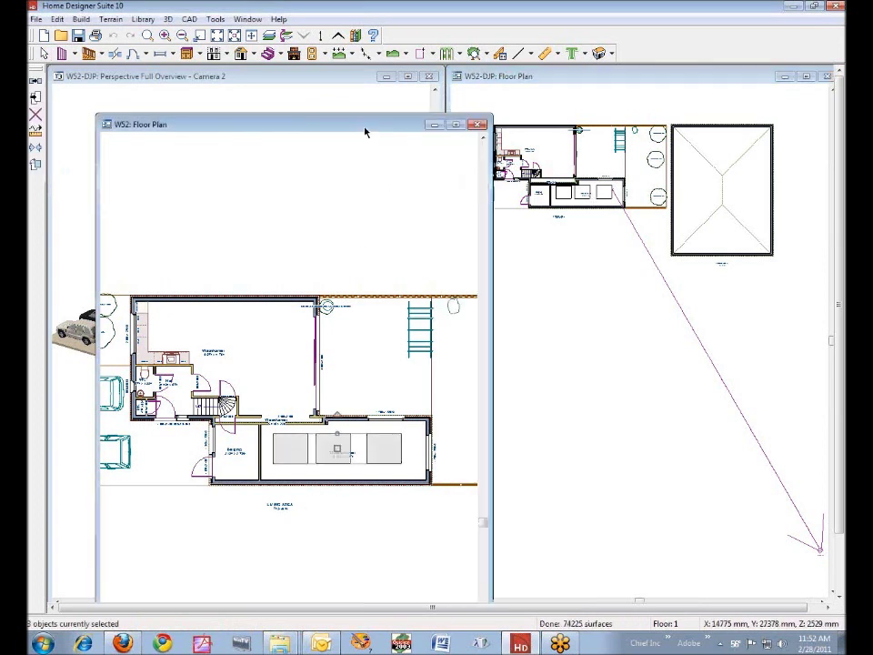
{"action": "left_click", "coordinate": [478, 127]}
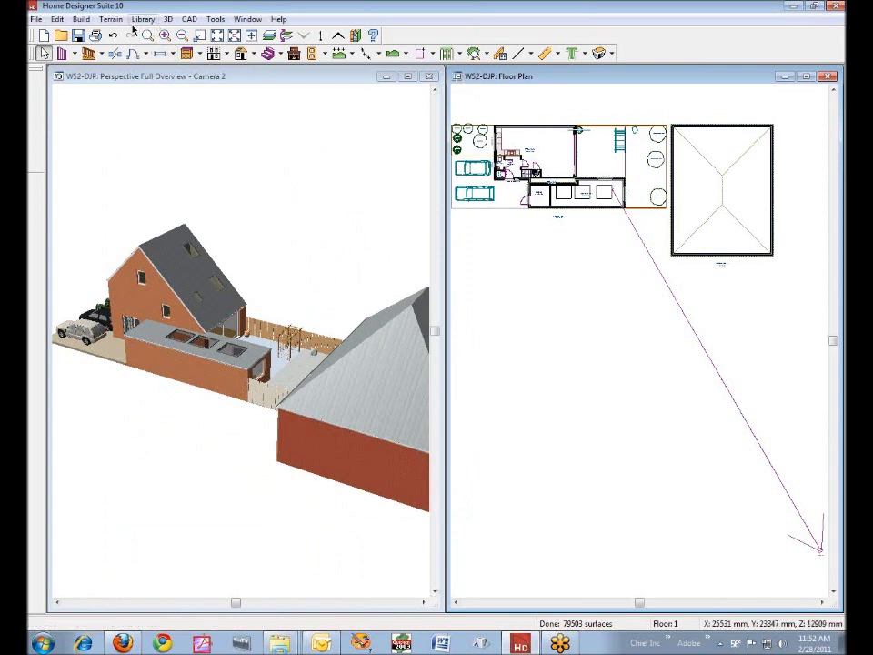
Step: Rebuild the roofs with the existing 45° pitch and 150 mm overhangs, dismissing the wall-layers warning
{"action": "left_click", "coordinate": [84, 19]}
{"action": "mouse_move", "coordinate": [101, 126]}
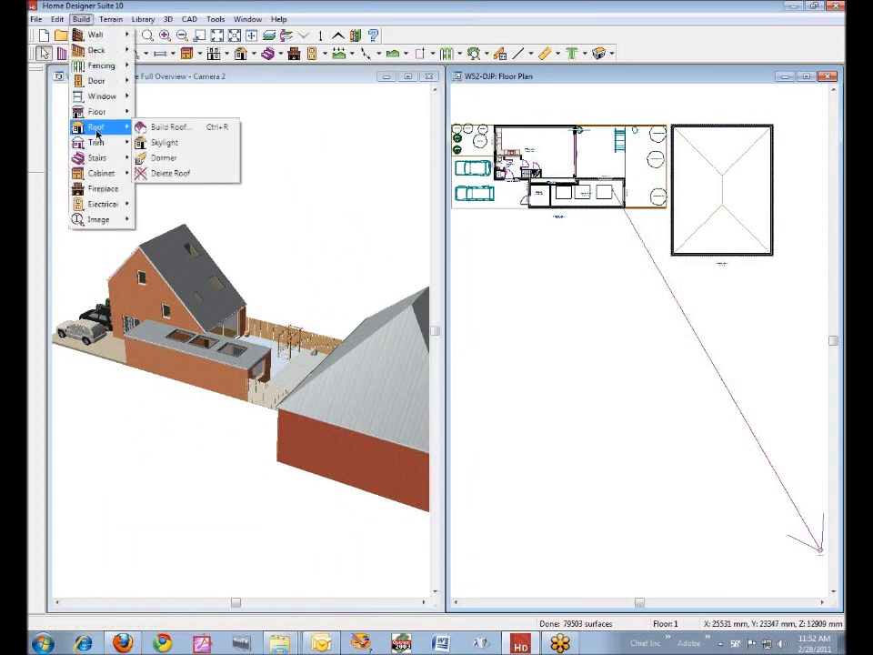
{"action": "left_click", "coordinate": [173, 128]}
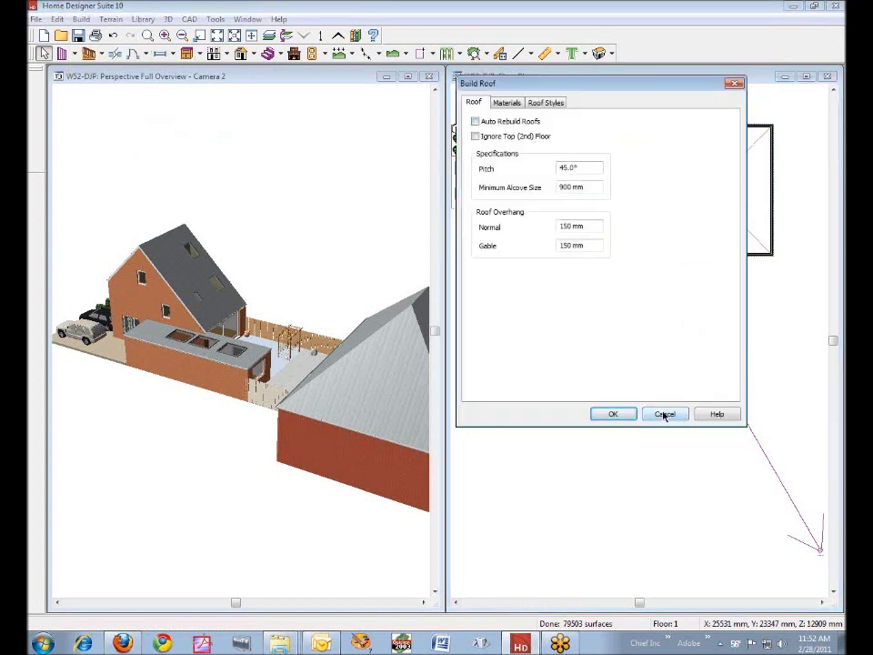
{"action": "left_click", "coordinate": [665, 414]}
{"action": "left_click", "coordinate": [82, 21]}
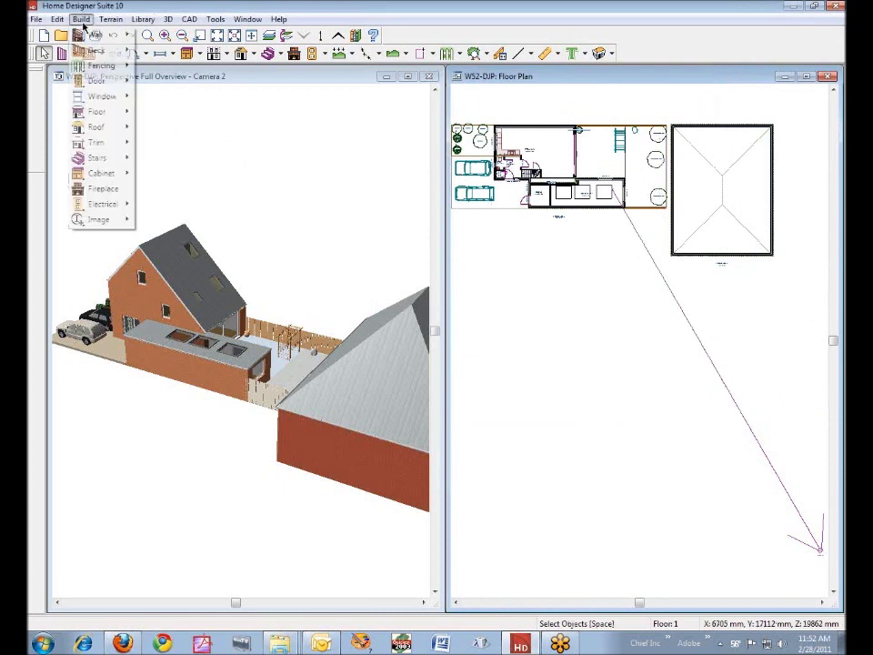
{"action": "mouse_move", "coordinate": [104, 127]}
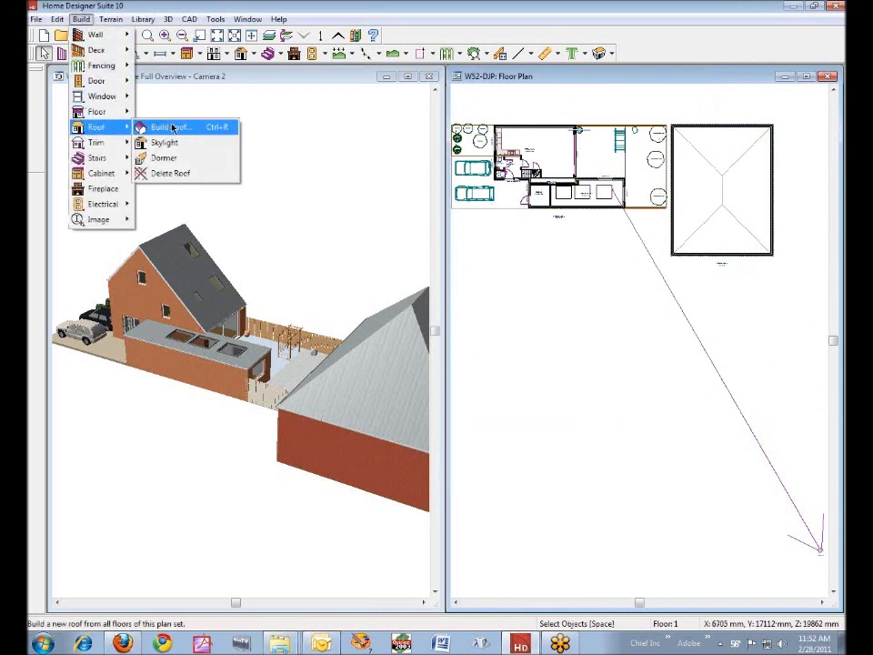
{"action": "left_click", "coordinate": [172, 127]}
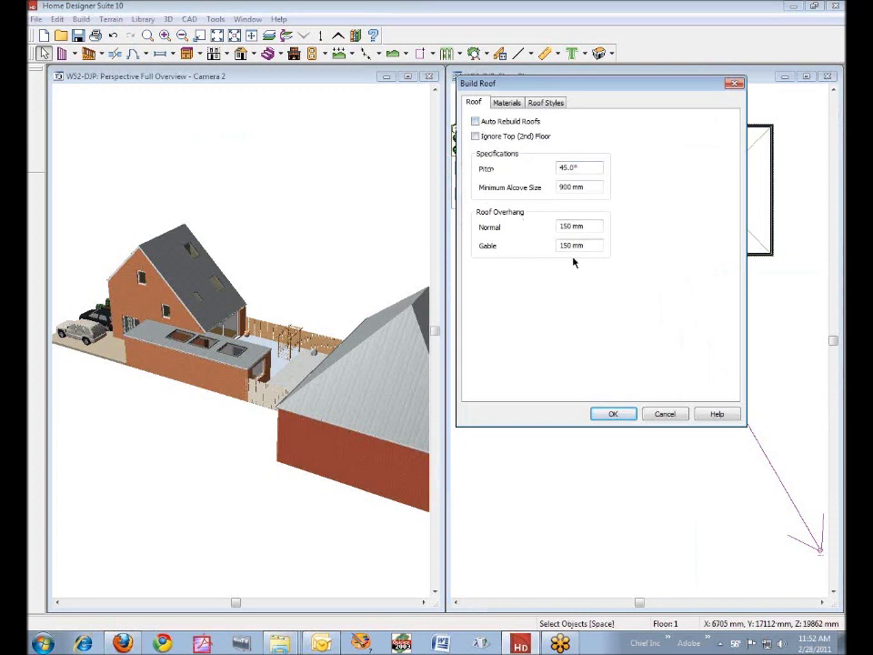
{"action": "left_click", "coordinate": [615, 415]}
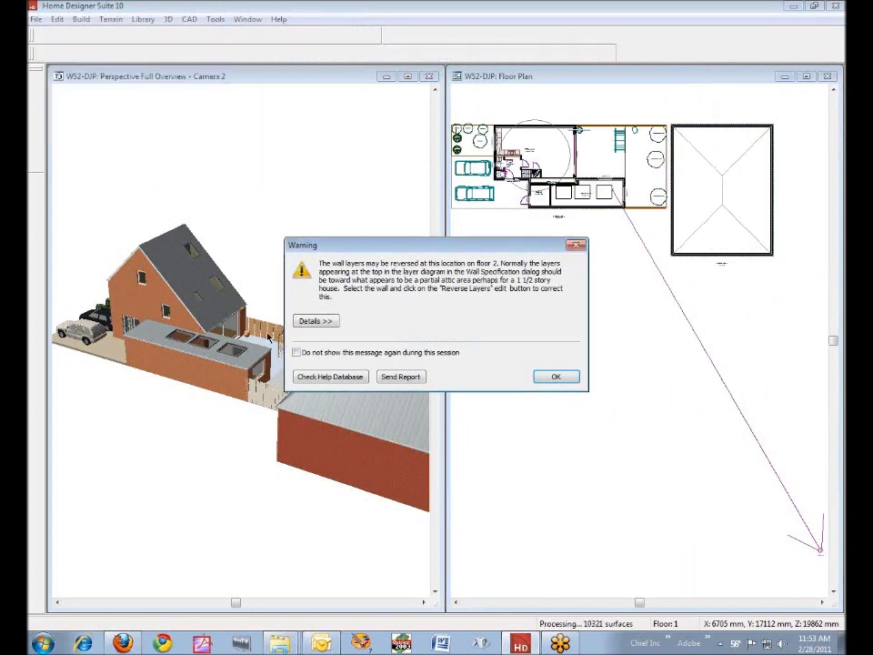
{"action": "left_click", "coordinate": [555, 377]}
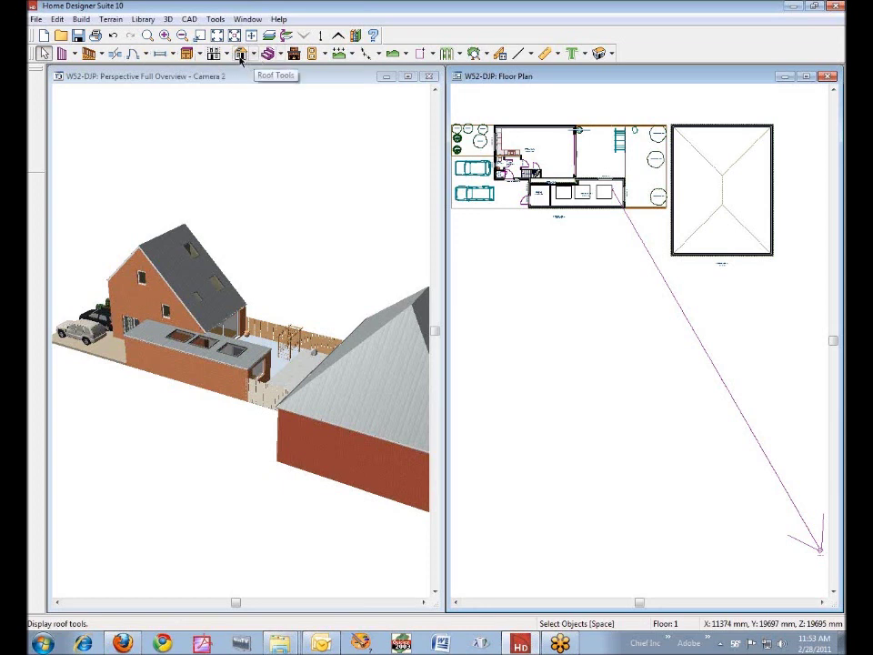
Step: Reopen the Build Roof settings from Roof Tools and cancel without changes
{"action": "left_click", "coordinate": [241, 55]}
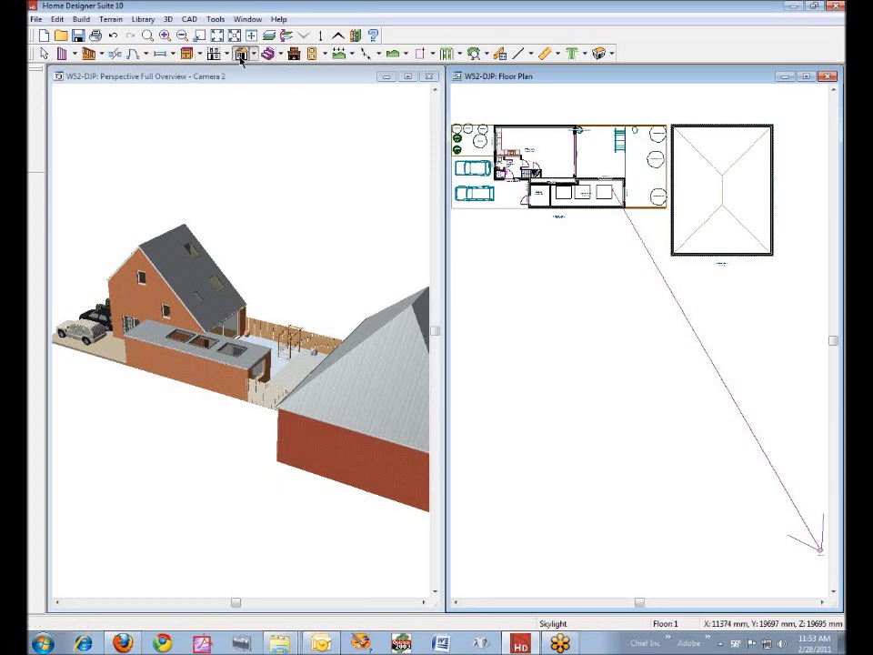
{"action": "left_click", "coordinate": [255, 55]}
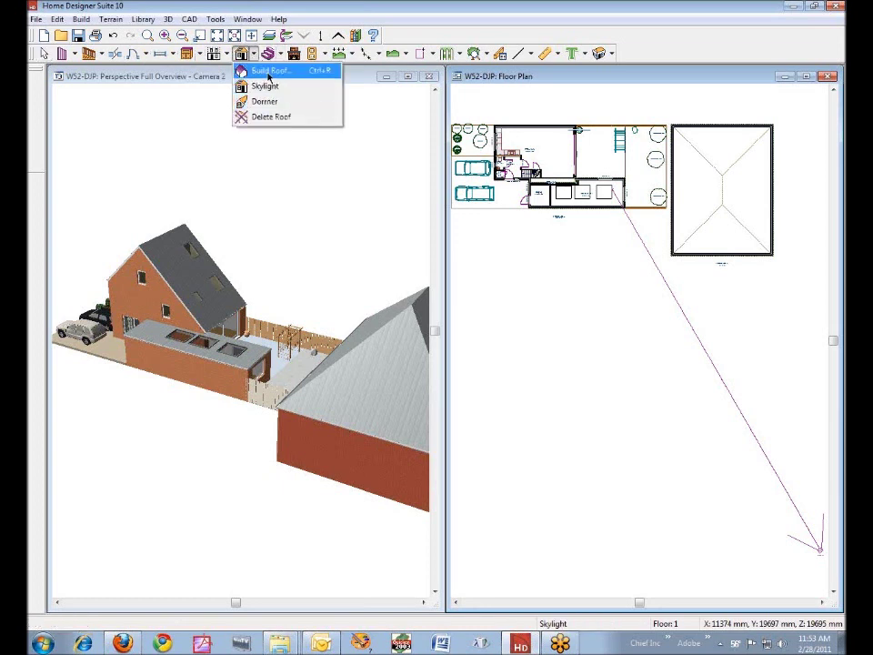
{"action": "left_click", "coordinate": [266, 71]}
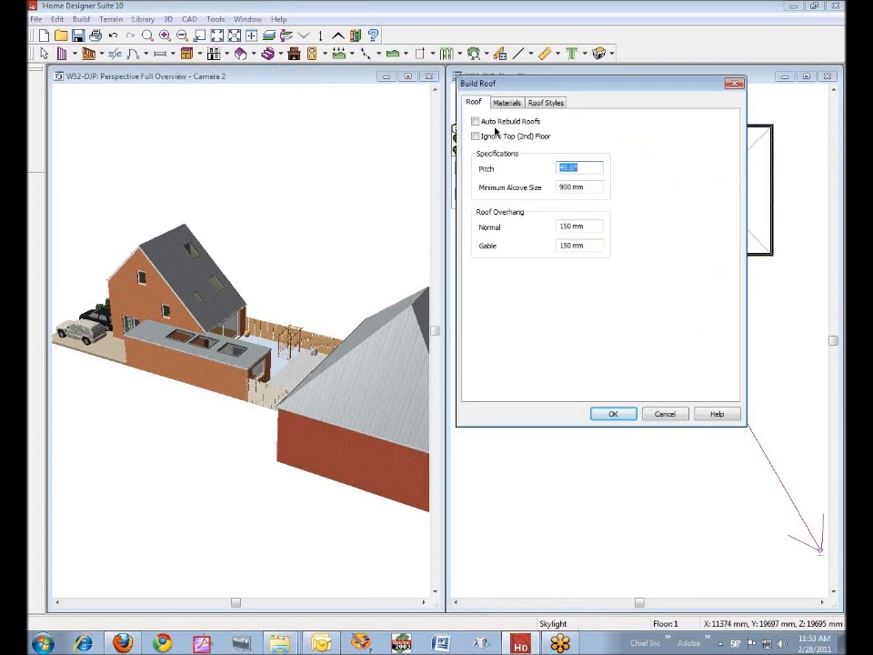
{"action": "left_click", "coordinate": [662, 416]}
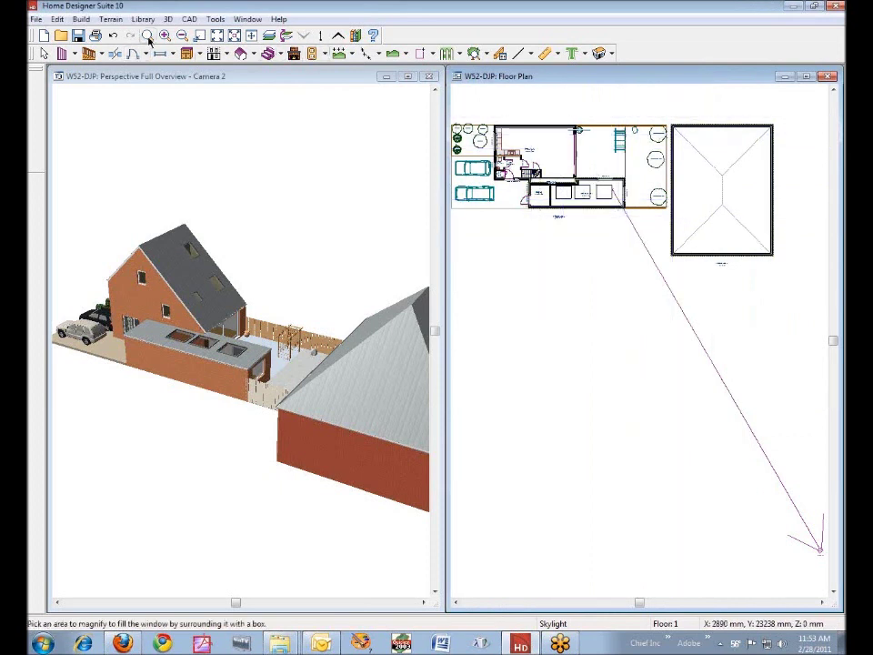
Step: Move the wall beside the stair landing up against the house's back wall
{"action": "left_click_drag", "start_coordinate": [510, 160], "coordinate": [614, 218]}
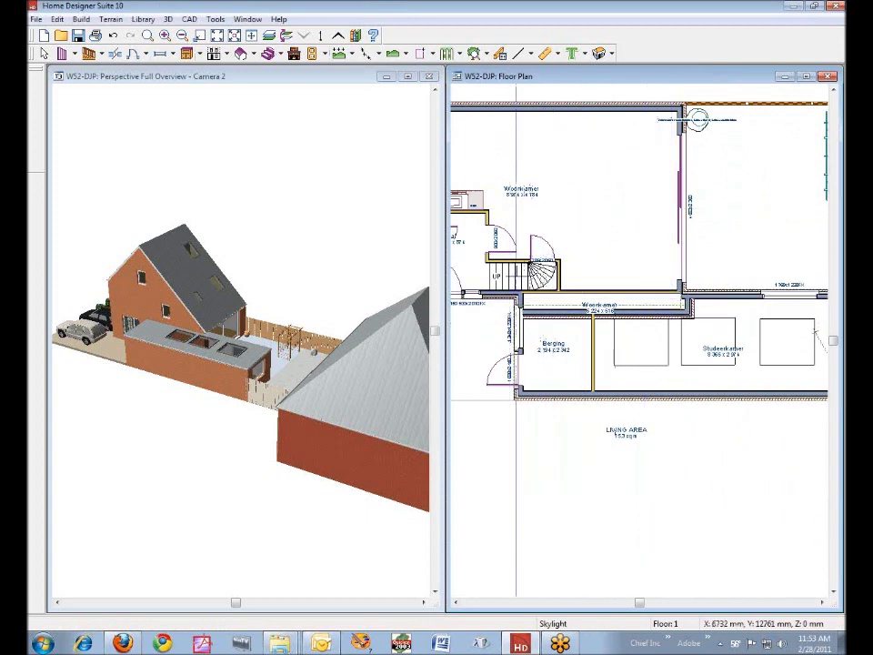
{"action": "left_click", "coordinate": [43, 53]}
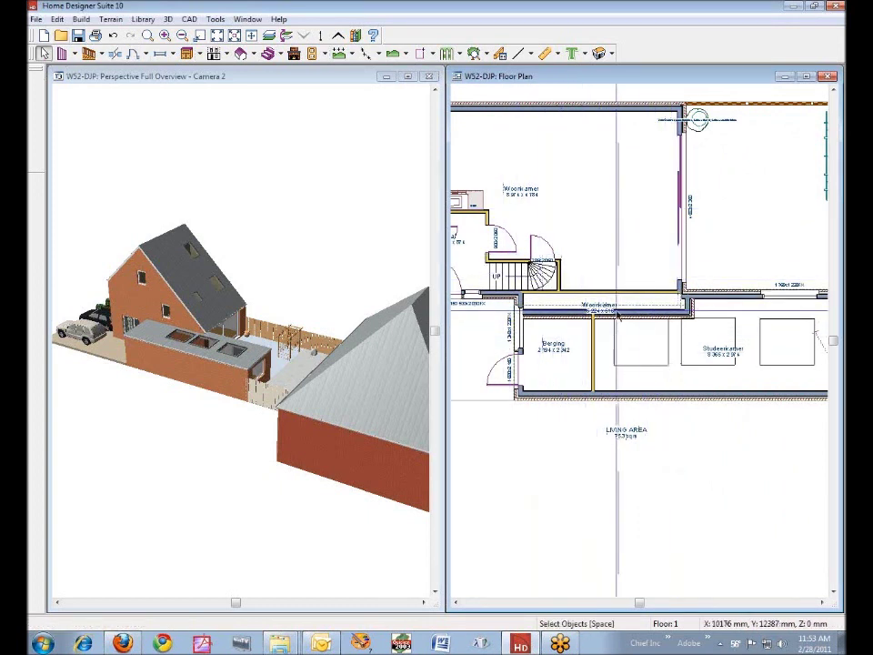
{"action": "left_click", "coordinate": [695, 313]}
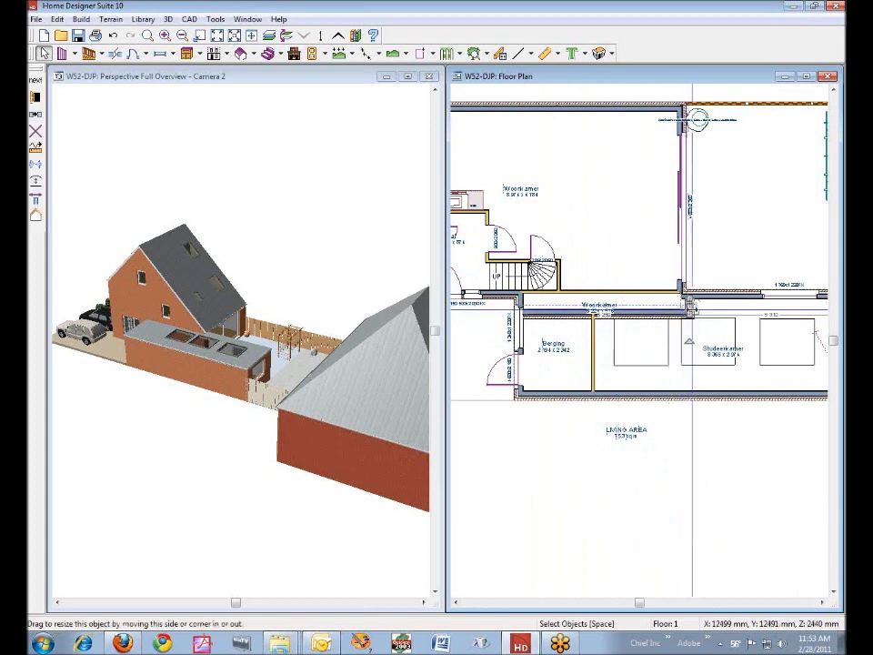
{"action": "left_click_drag", "start_coordinate": [707, 315], "coordinate": [663, 320]}
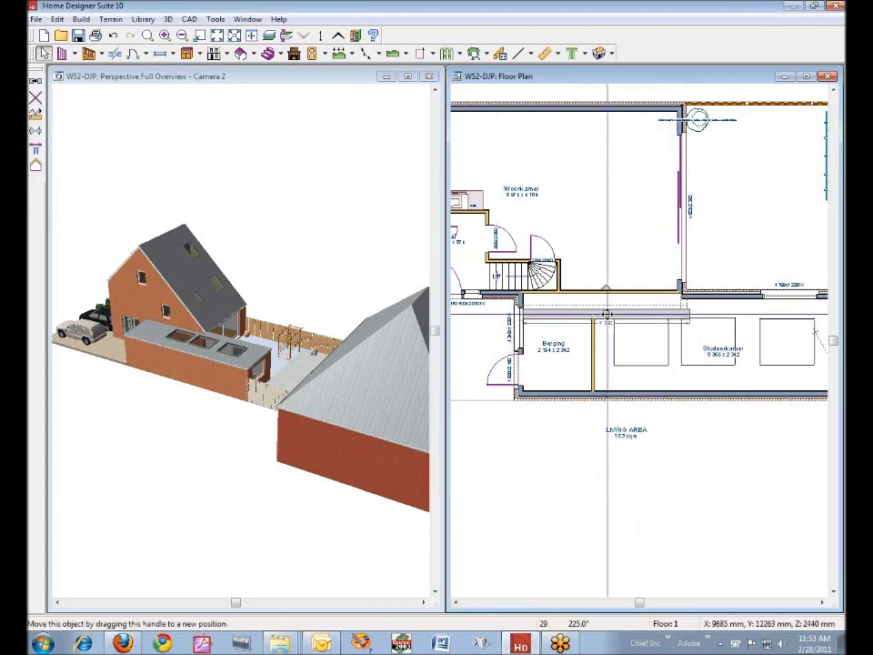
{"action": "left_click_drag", "start_coordinate": [606, 314], "coordinate": [609, 320]}
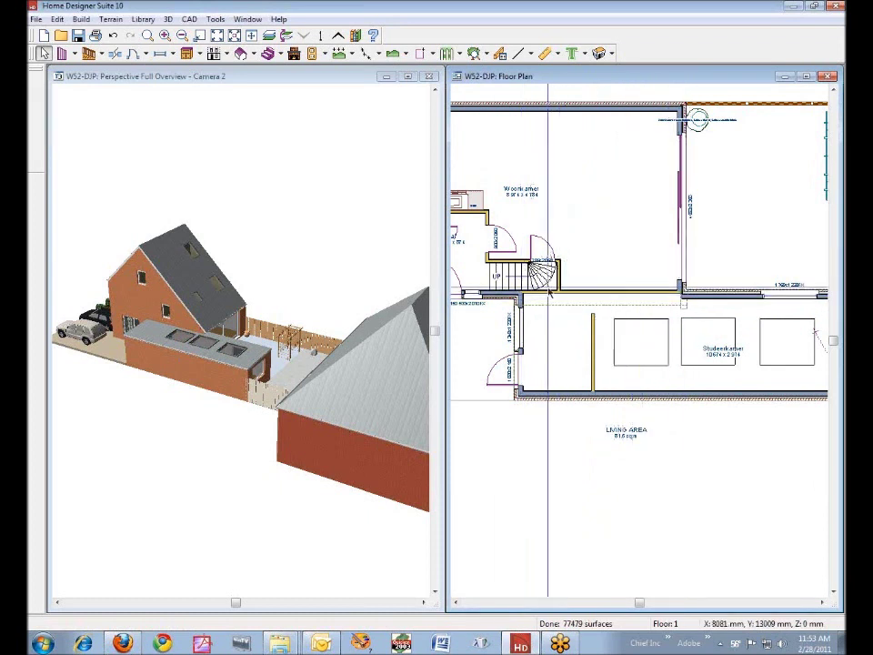
Step: Lengthen the Berging partition wall to 3177 mm to meet it
{"action": "left_click", "coordinate": [593, 354]}
{"action": "left_click_drag", "start_coordinate": [596, 314], "coordinate": [594, 297]}
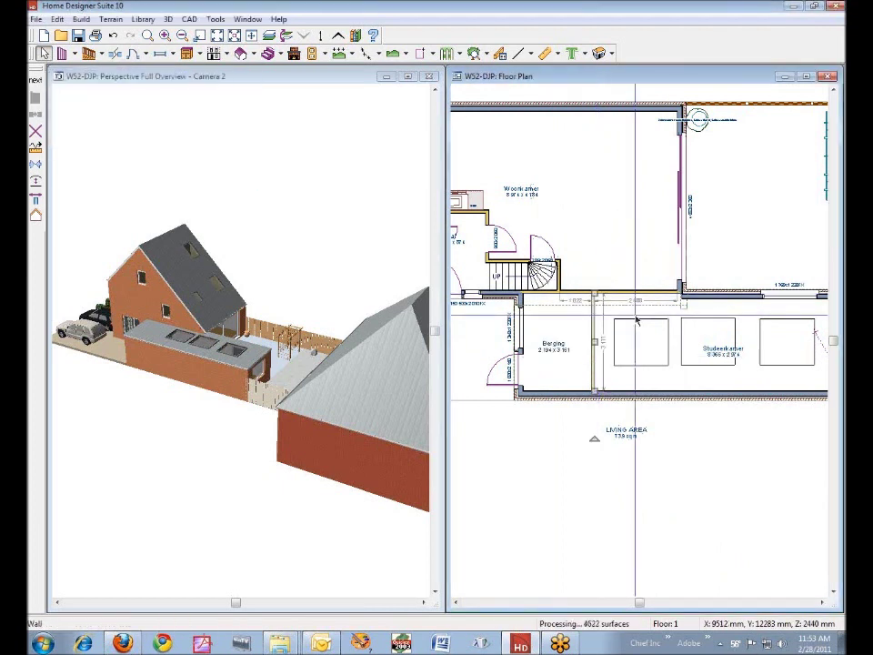
{"action": "left_click", "coordinate": [556, 520]}
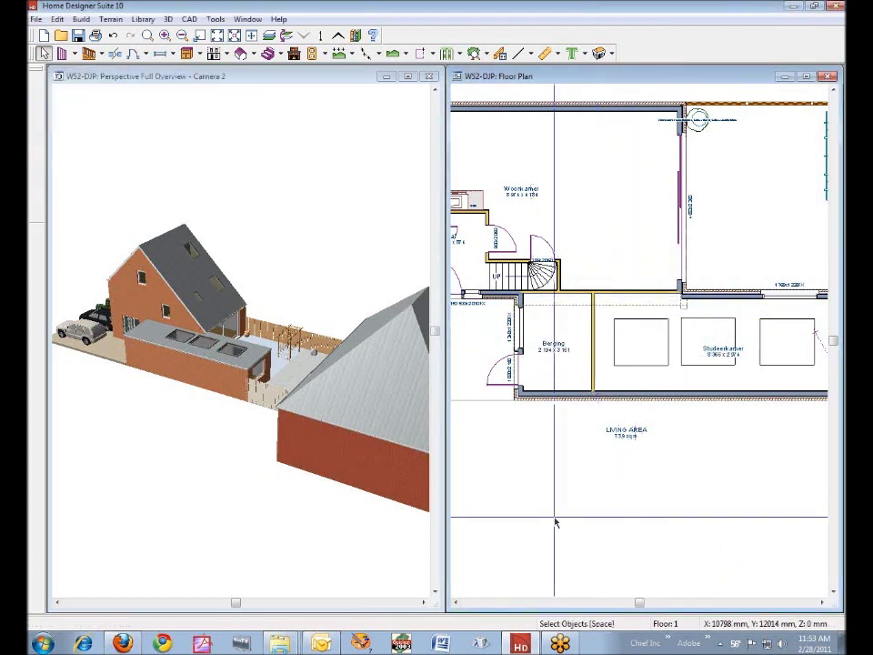